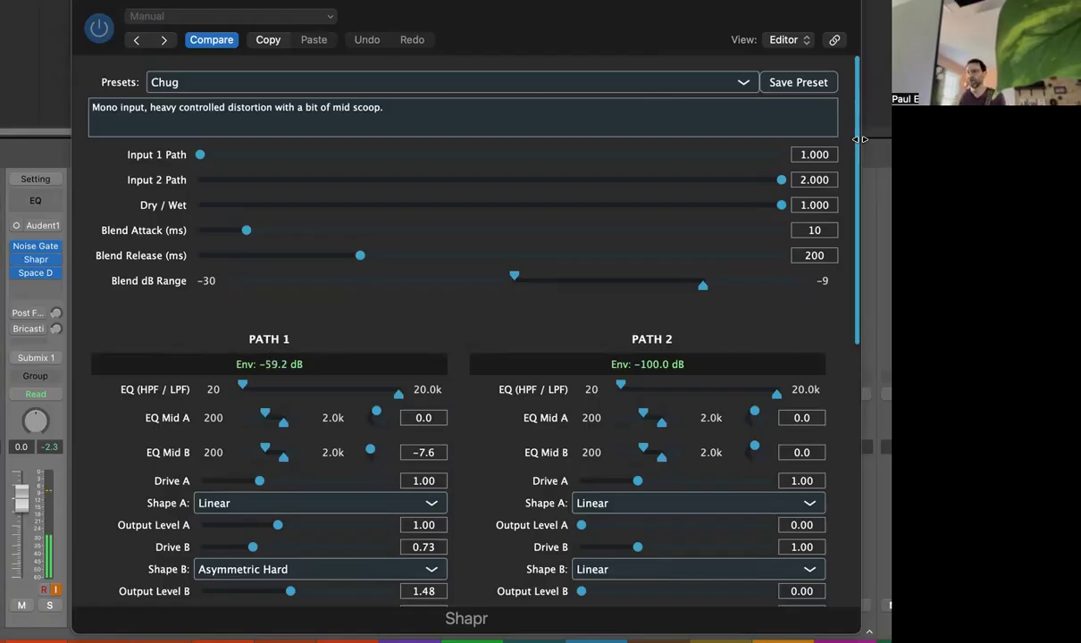
# Step: Load the Stereo Overdrive Guitar preset
pyautogui.click(377, 84)
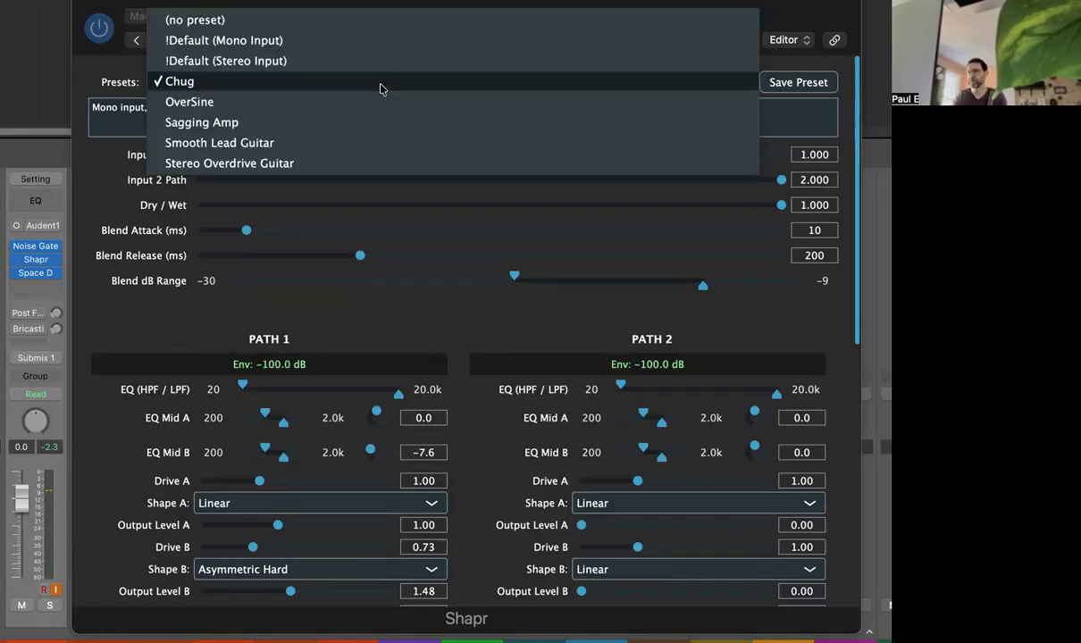
pyautogui.click(261, 164)
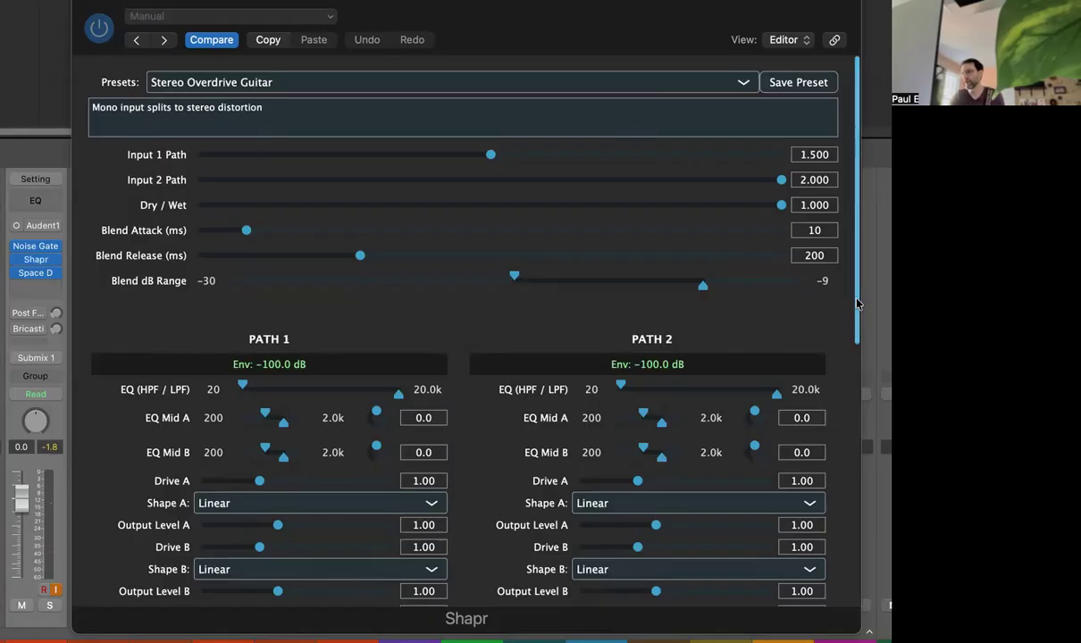
pyautogui.click(274, 82)
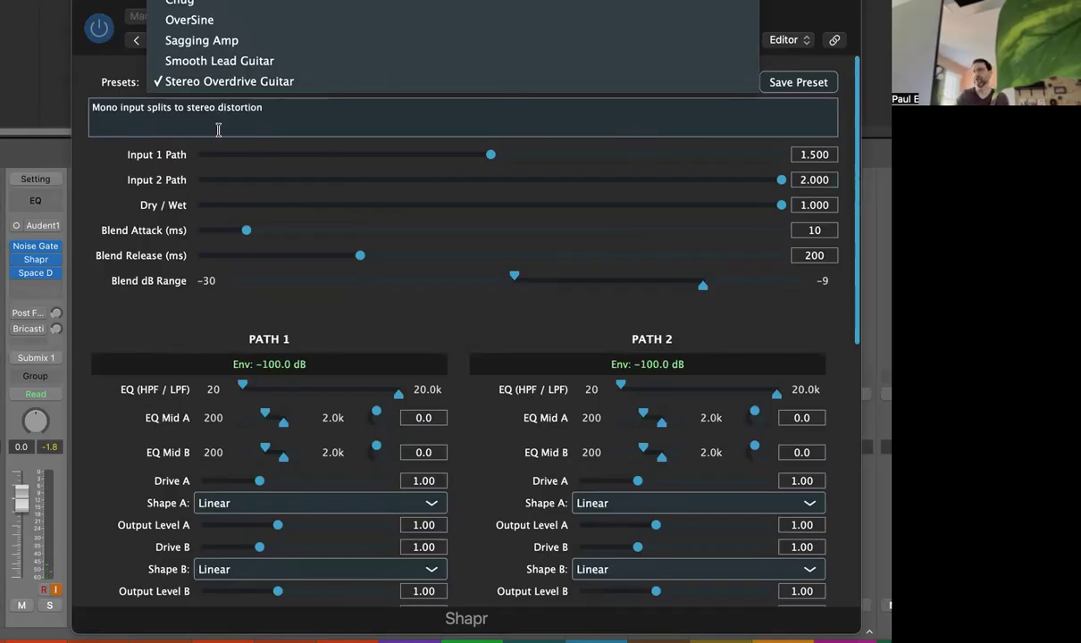
pyautogui.click(100, 318)
pyautogui.moveTo(850, 304); pyautogui.dragTo(847, 335)
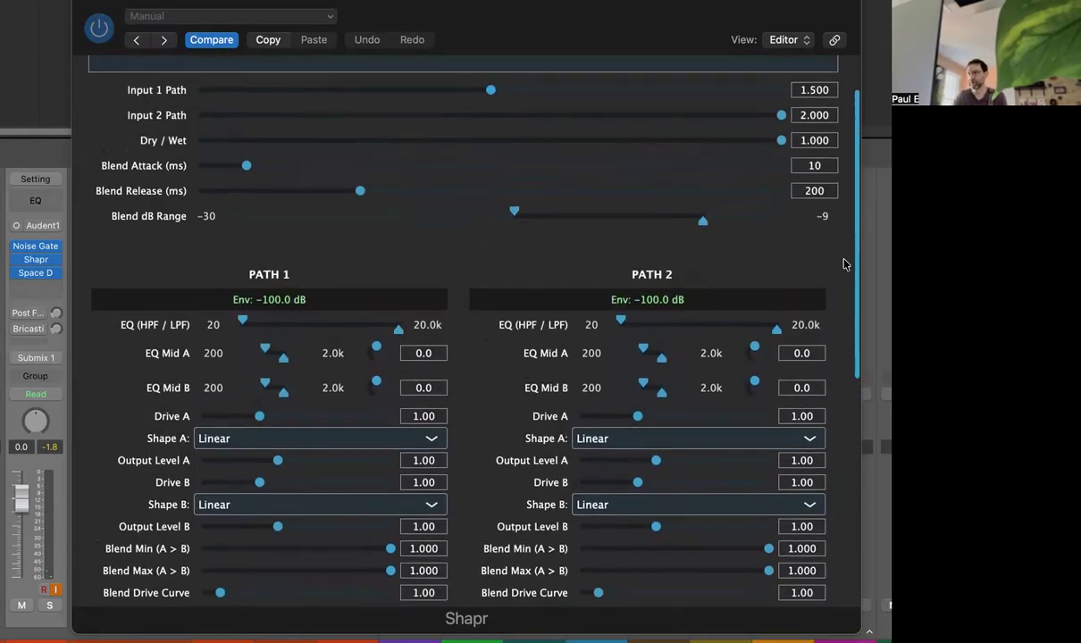
pyautogui.scroll(3, 808, 237)
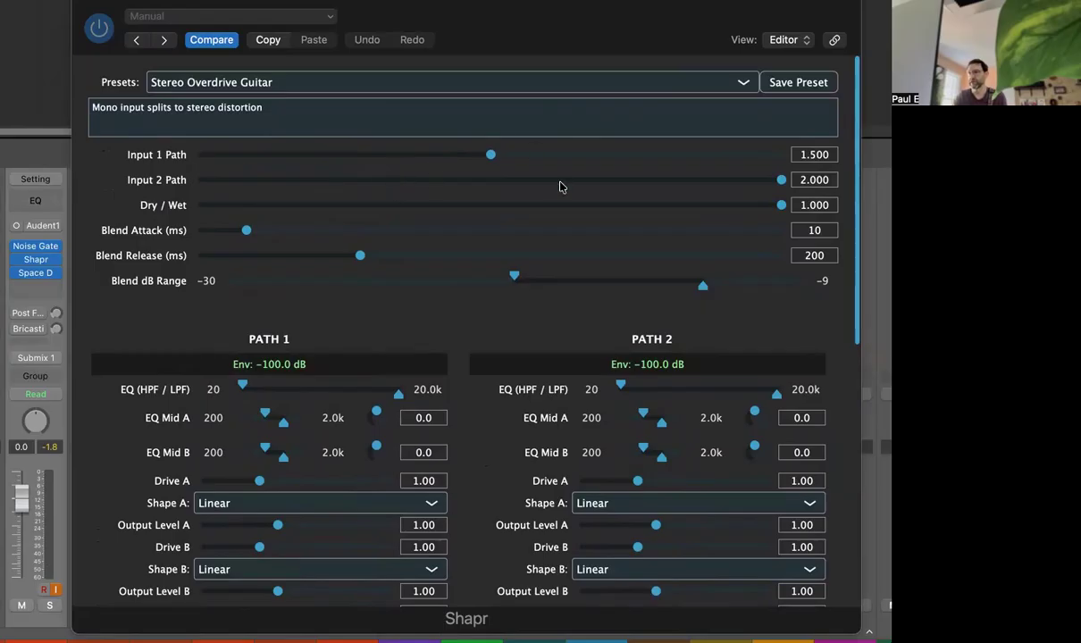
pyautogui.moveTo(775, 213)
pyautogui.mouseDown()
pyautogui.moveTo(201, 205)
pyautogui.moveTo(782, 205)
pyautogui.mouseUp()
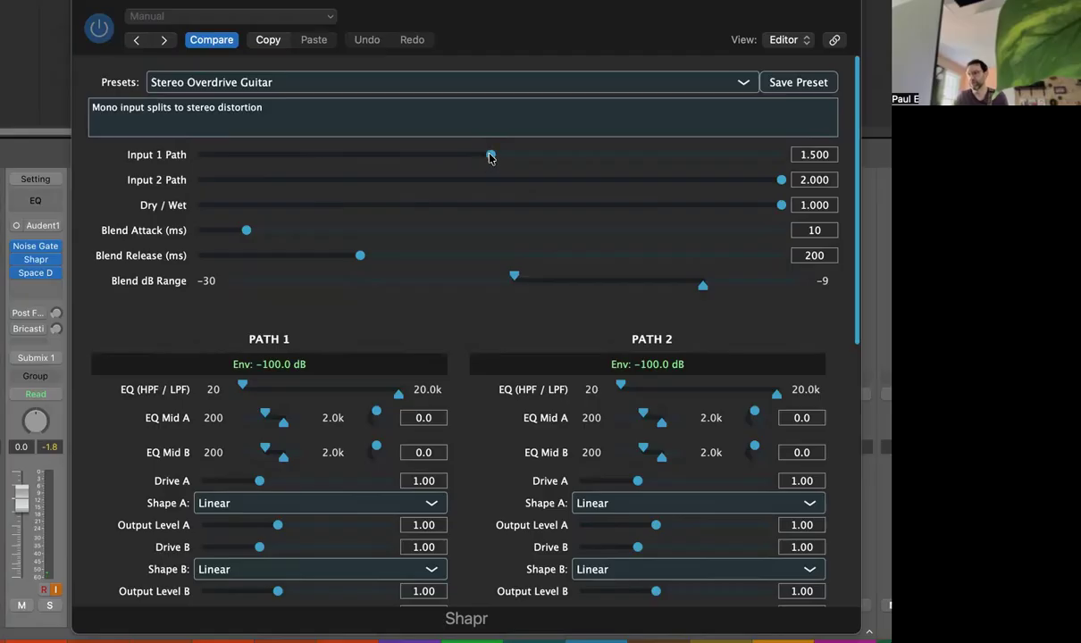
# Step: Set Input 1 Path to 1.000 by moving its slider all the way down
pyautogui.moveTo(491, 157); pyautogui.dragTo(133, 152)
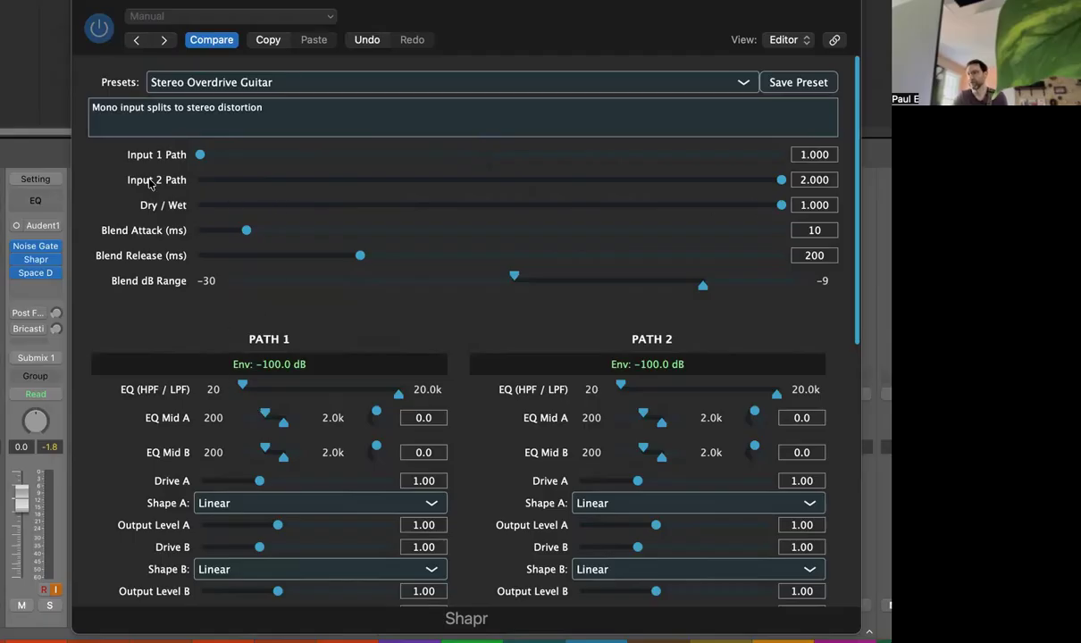
pyautogui.moveTo(772, 188); pyautogui.dragTo(594, 186)
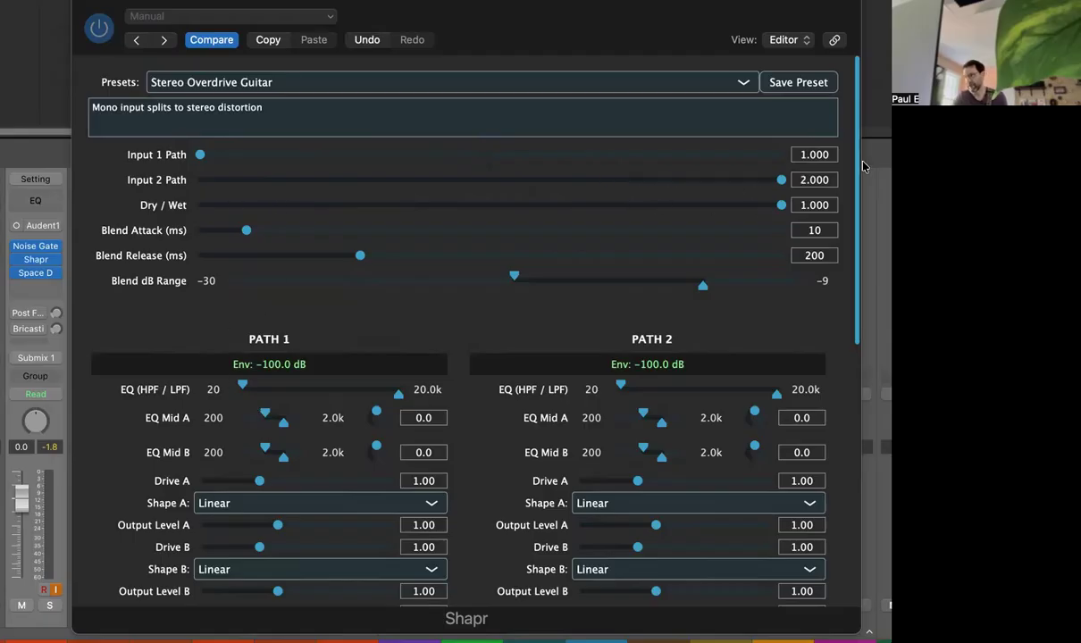
# Step: Audition the Smooth Lead Guitar preset, then switch back to the Stereo Overdrive Guitar preset
pyautogui.click(250, 83)
pyautogui.click(259, 62)
pyautogui.click(253, 83)
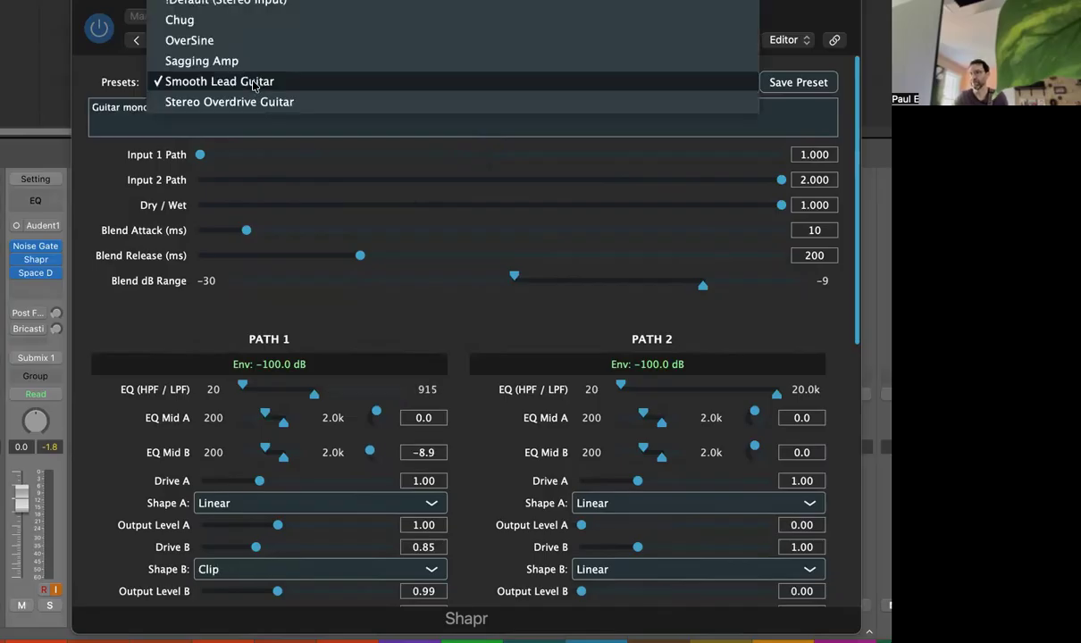
pyautogui.click(244, 101)
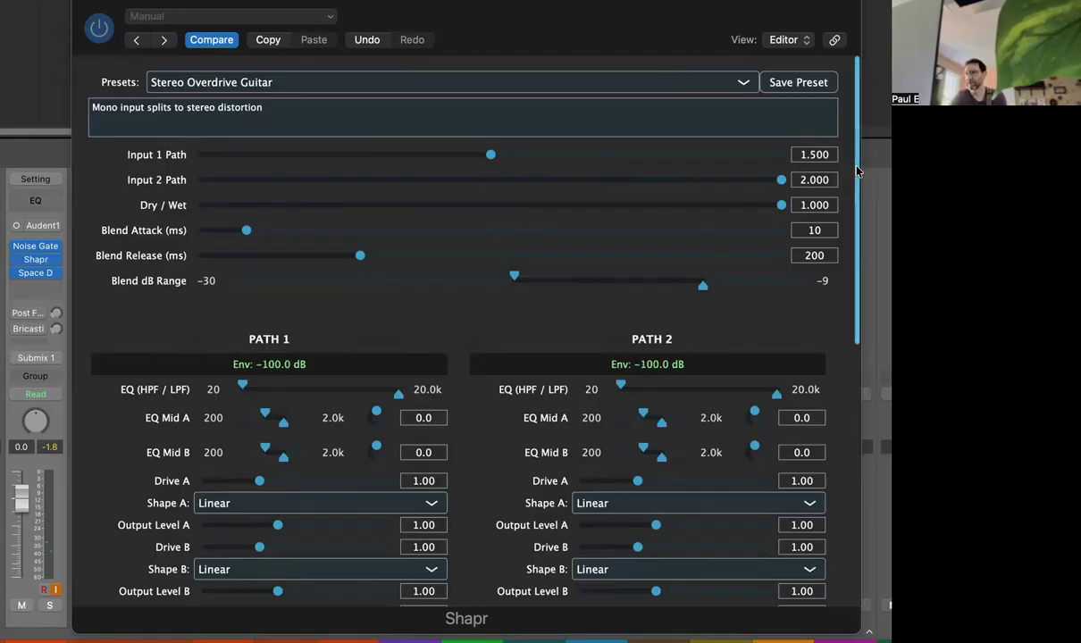
# Step: Load the !Default (Mono Input) preset
pyautogui.moveTo(856, 170)
pyautogui.mouseDown()
pyautogui.moveTo(853, 235)
pyautogui.moveTo(851, 169)
pyautogui.mouseUp()
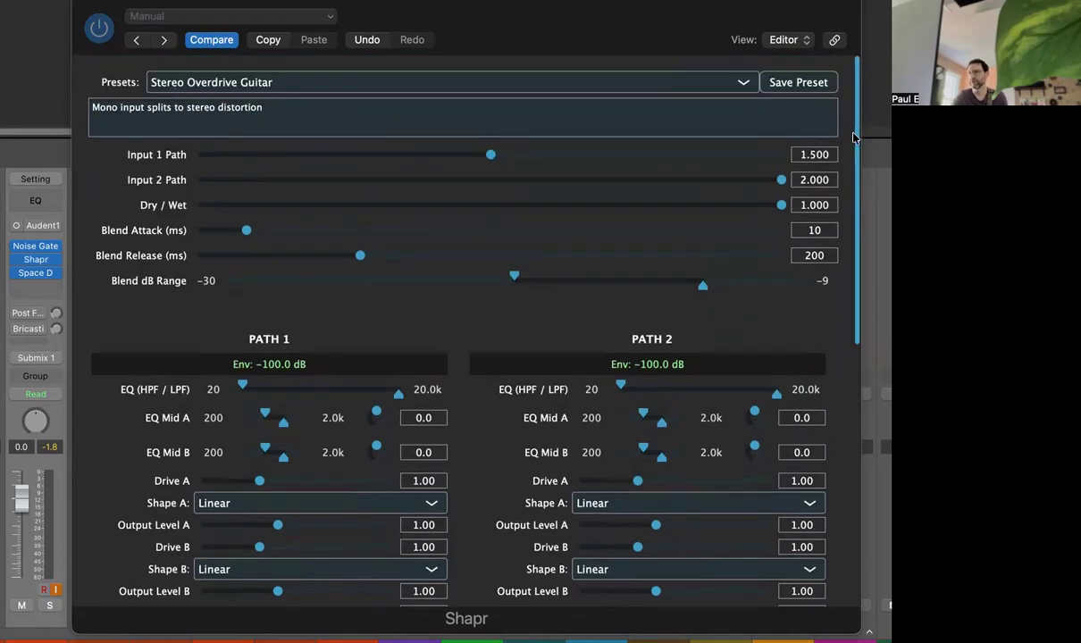
pyautogui.click(293, 81)
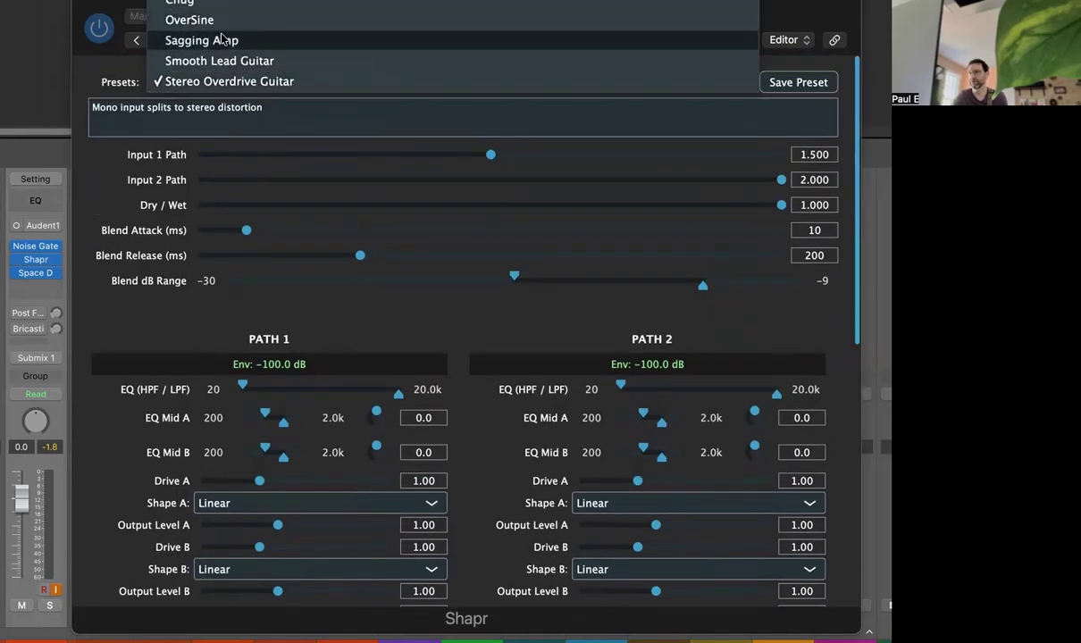
pyautogui.click(286, 1)
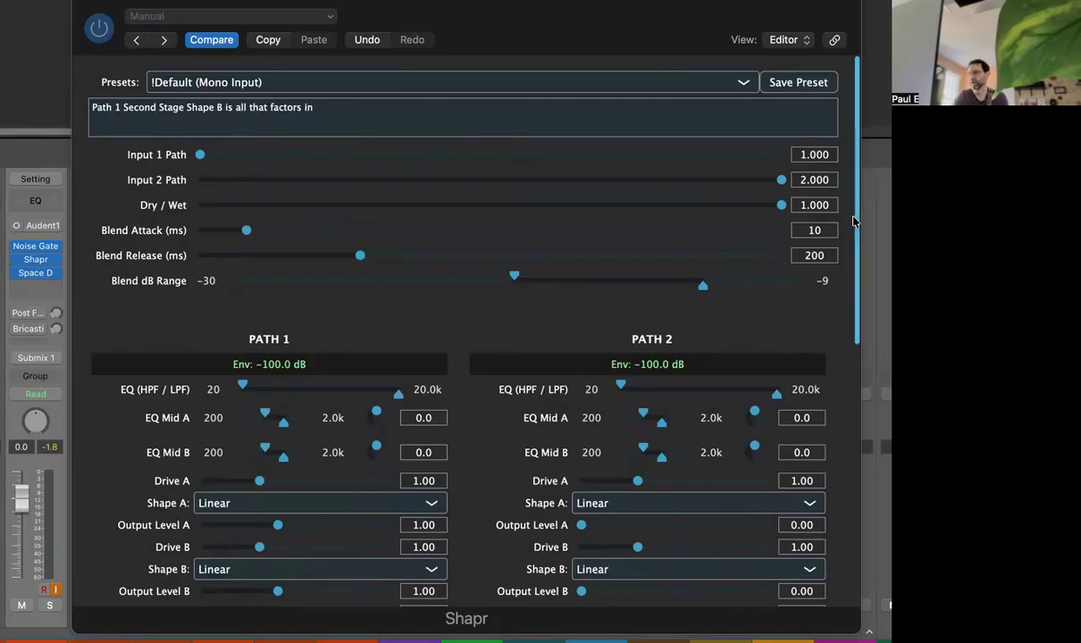
# Step: Scroll through the !Default (Mono Input) parameters of both paths and stages
pyautogui.scroll(-10, 853, 220)
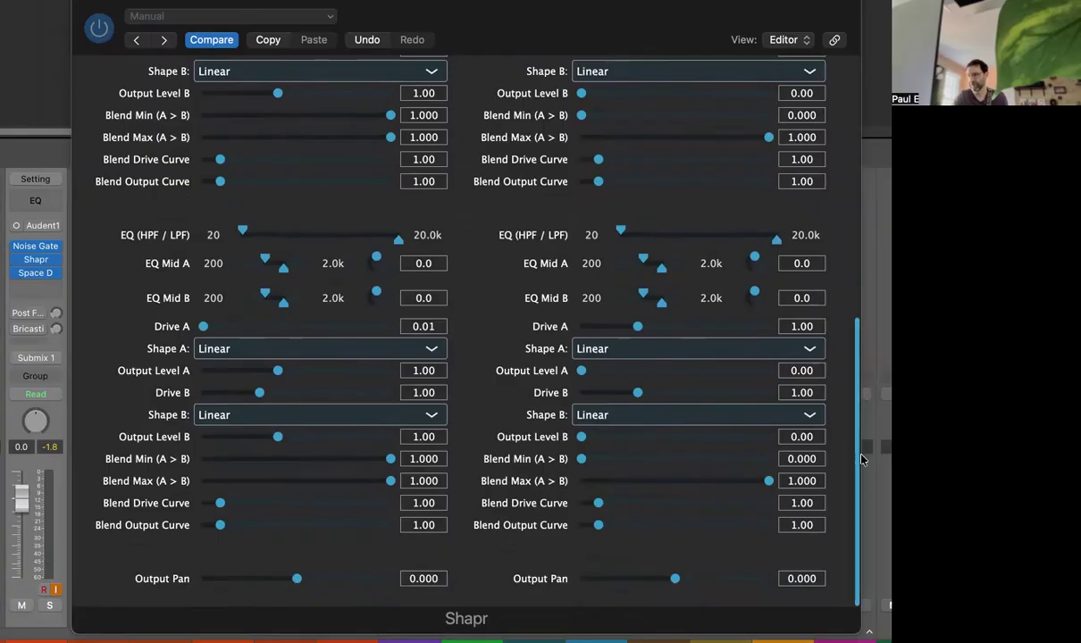
pyautogui.scroll(10, 862, 458)
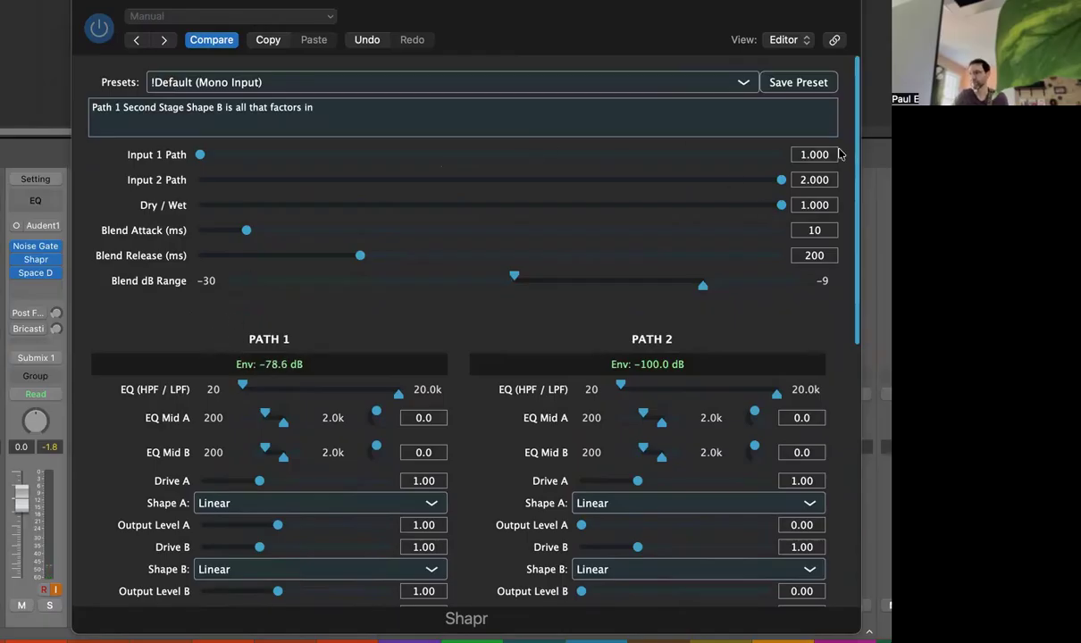
pyautogui.scroll(-5, 808, 163)
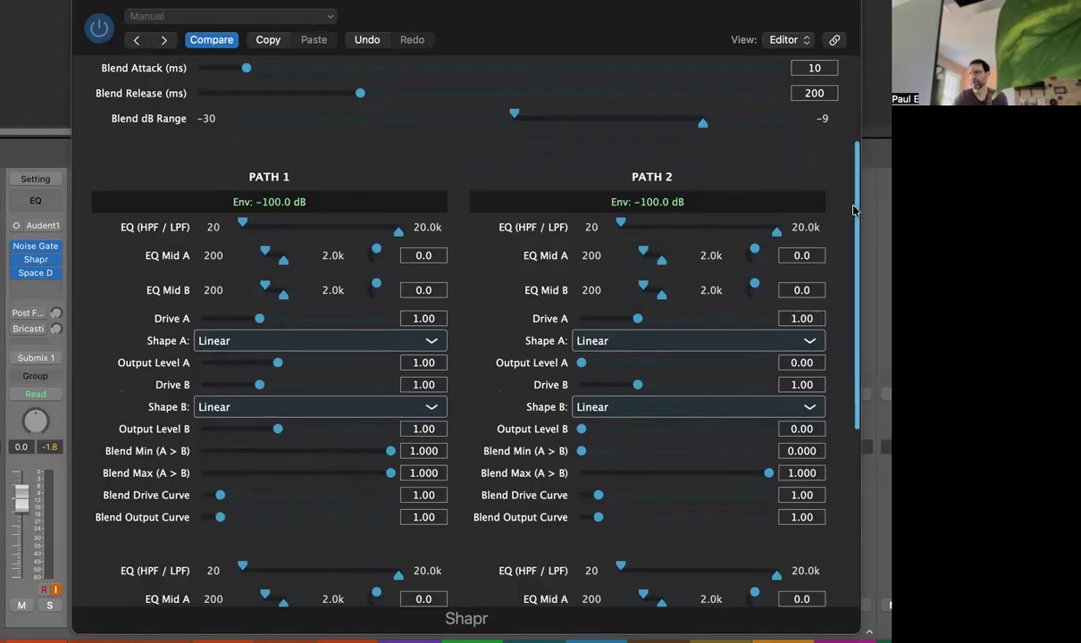
pyautogui.scroll(5, 853, 210)
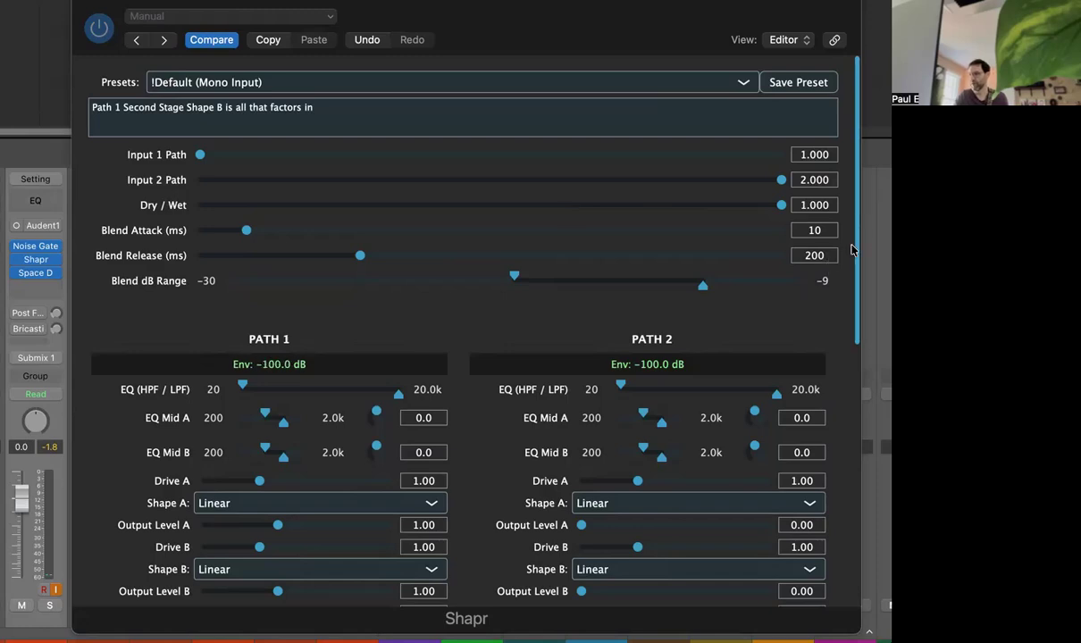
pyautogui.scroll(-5, 807, 281)
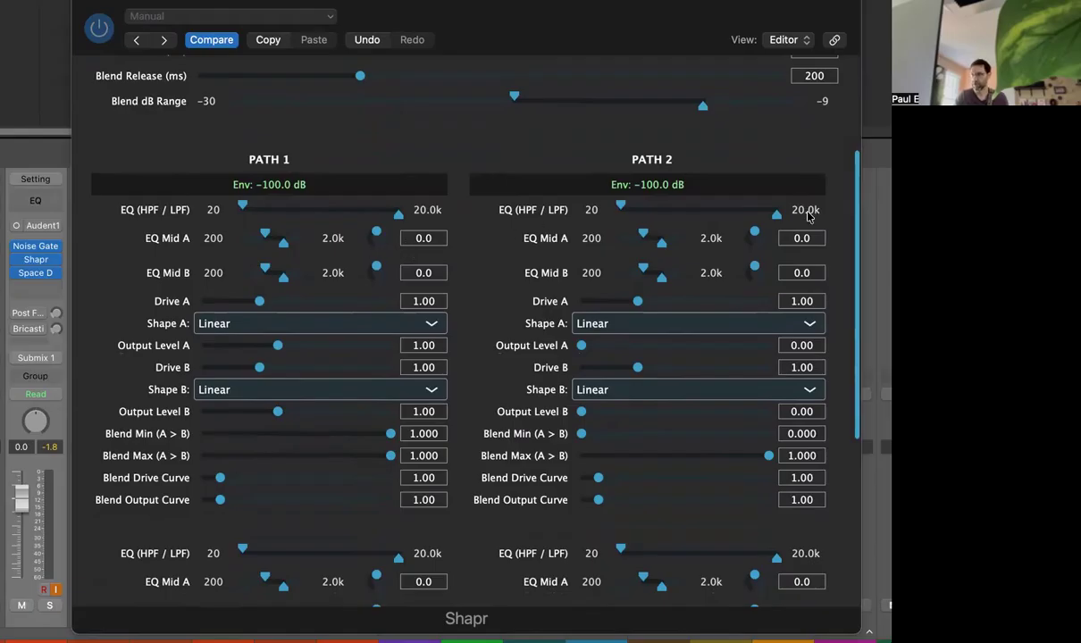
pyautogui.scroll(-2, 853, 203)
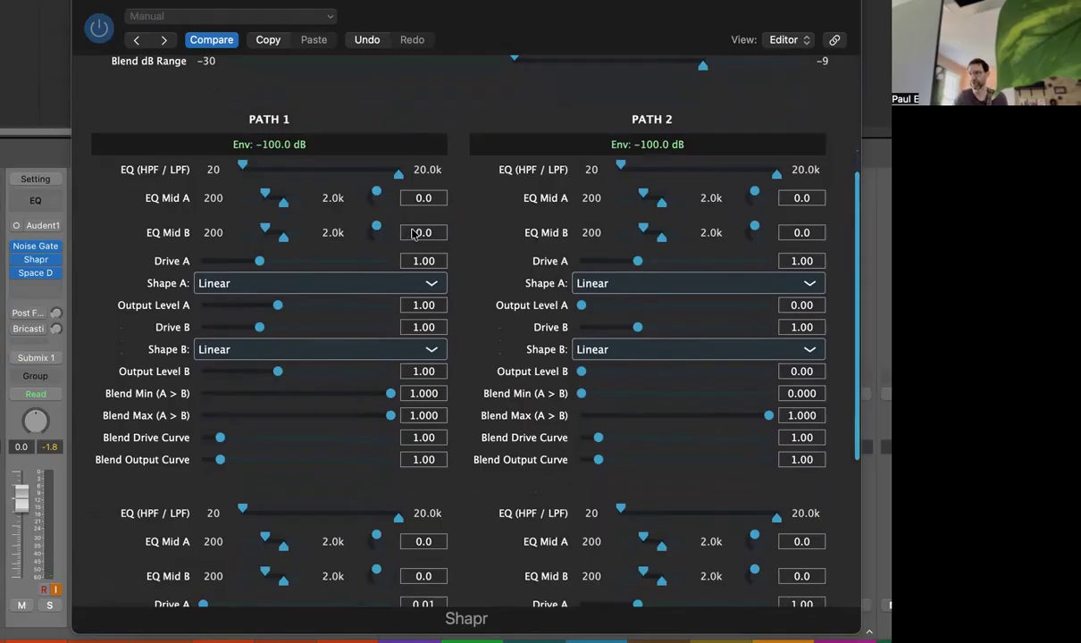
pyautogui.moveTo(374, 192)
pyautogui.mouseDown()
pyautogui.moveTo(374, 177)
pyautogui.moveTo(375, 190)
pyautogui.mouseUp()
# Step: Browse the available Path 1 Shape A distortion shapes, keeping Linear
pyautogui.click(255, 284)
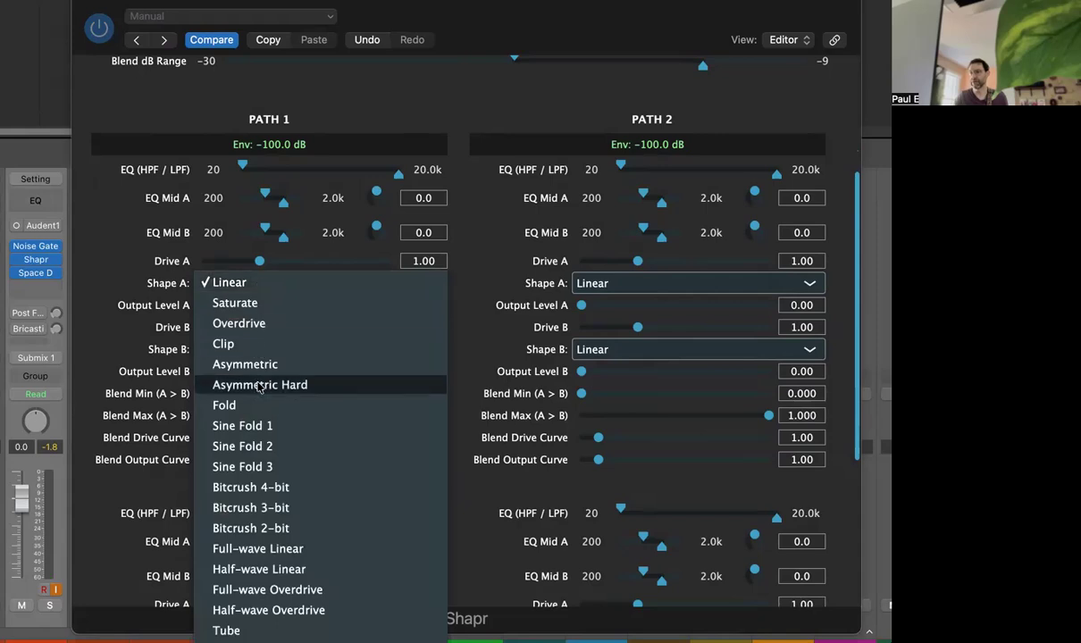
pyautogui.click(217, 284)
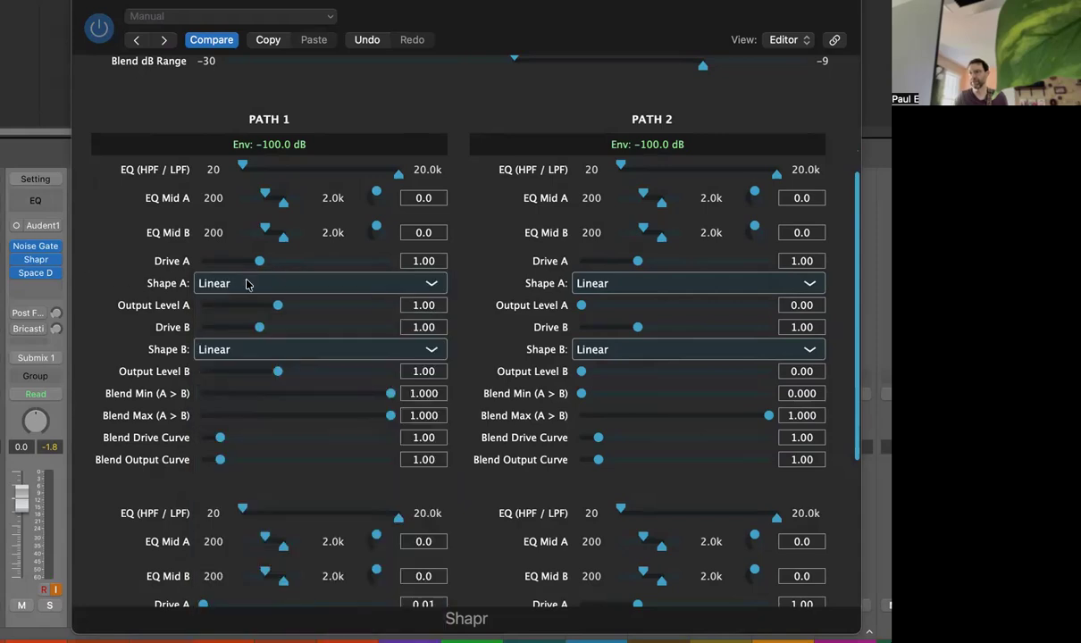
pyautogui.click(248, 284)
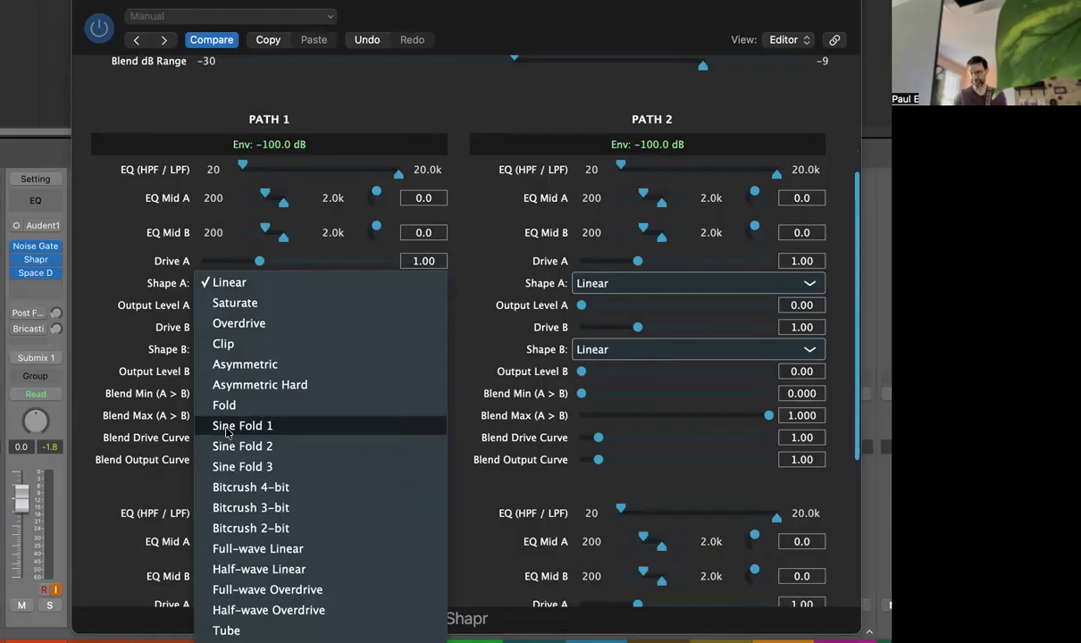
pyautogui.click(136, 413)
pyautogui.scroll(-1, 254, 340)
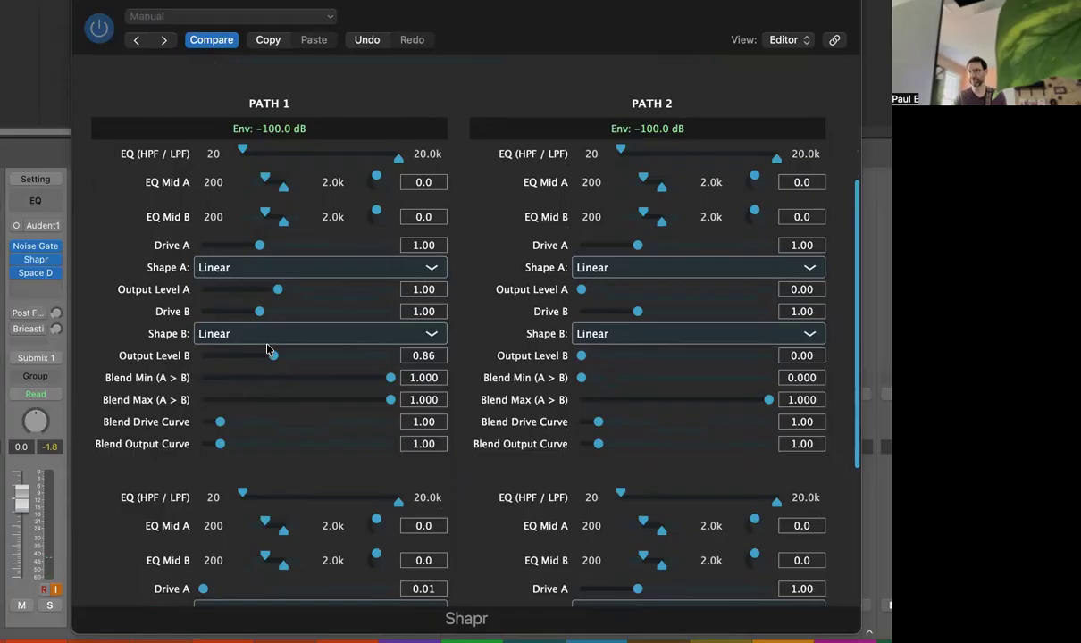
pyautogui.click(287, 267)
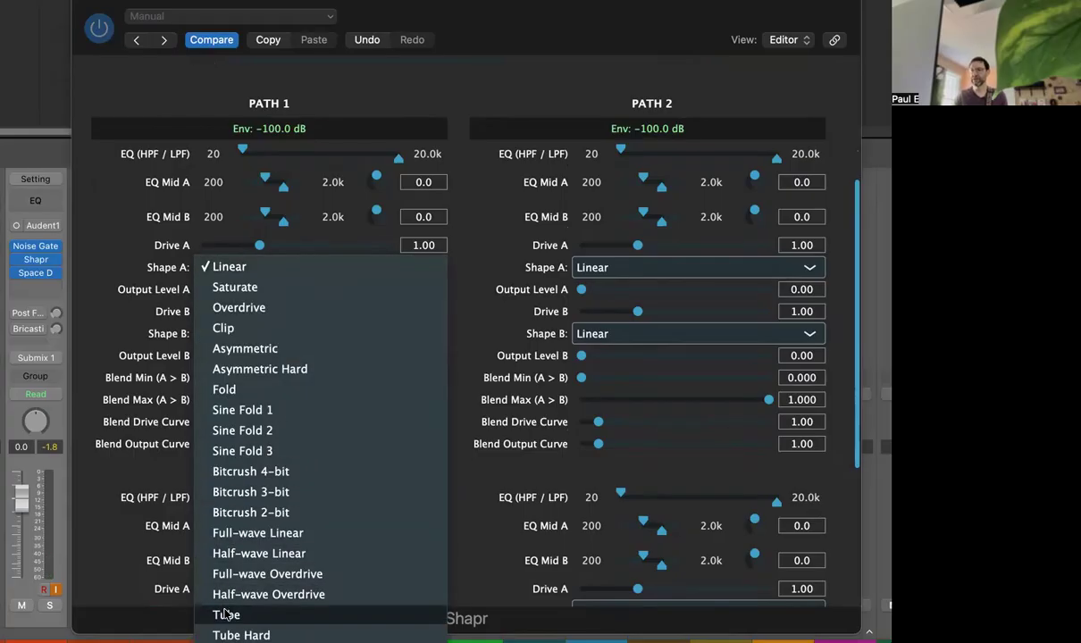
pyautogui.scroll(-3, 226, 614)
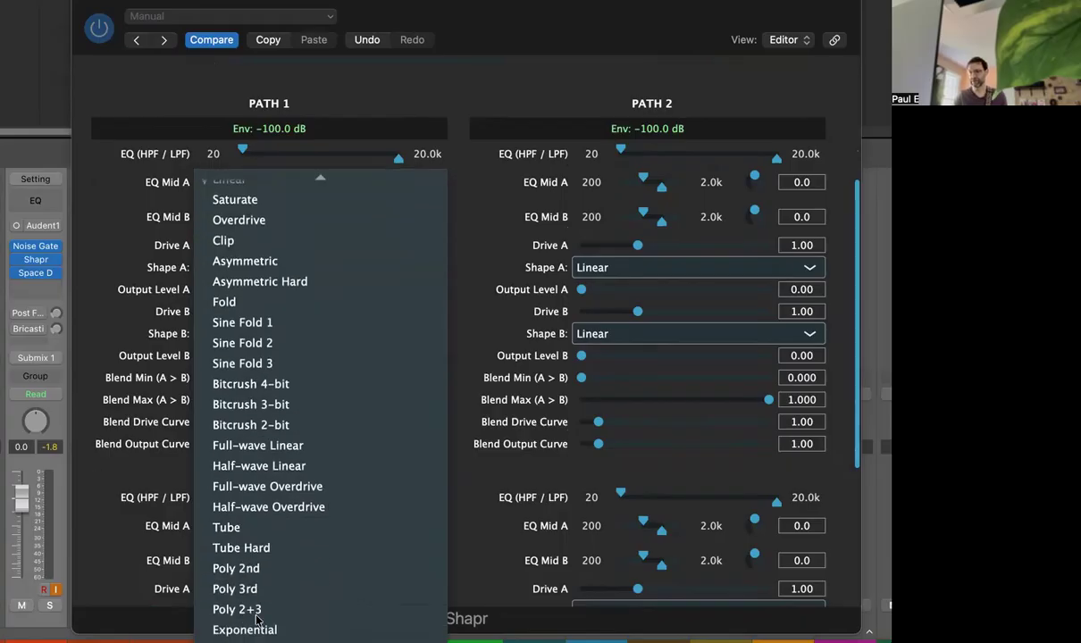
pyautogui.click(119, 479)
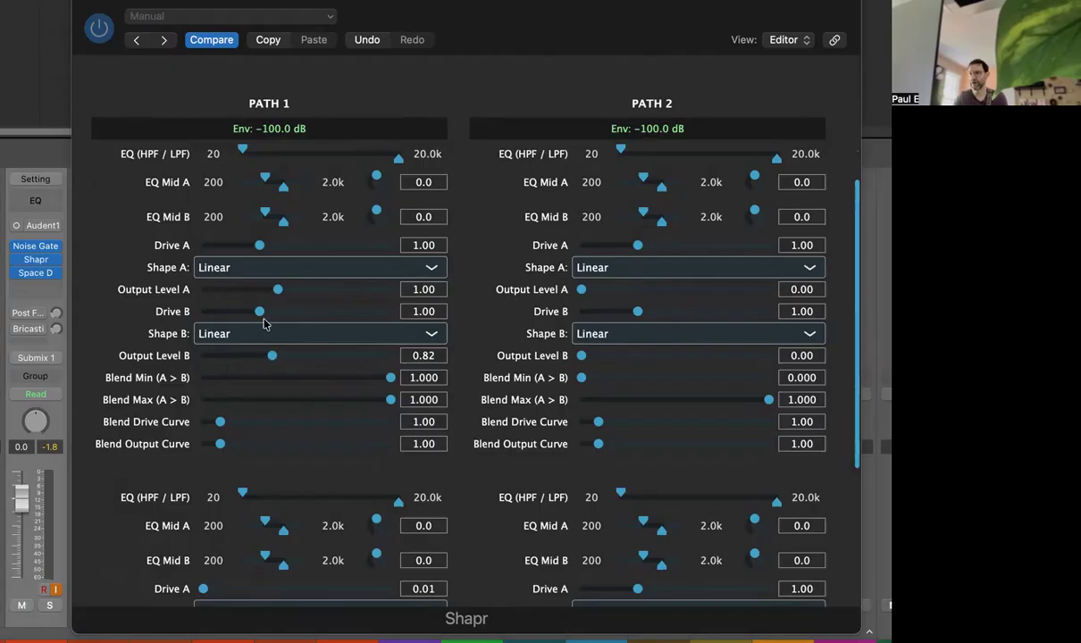
# Step: Raise Path 1's Drive B to about 2.53
pyautogui.moveTo(259, 311); pyautogui.dragTo(267, 362)
pyautogui.click(272, 355)
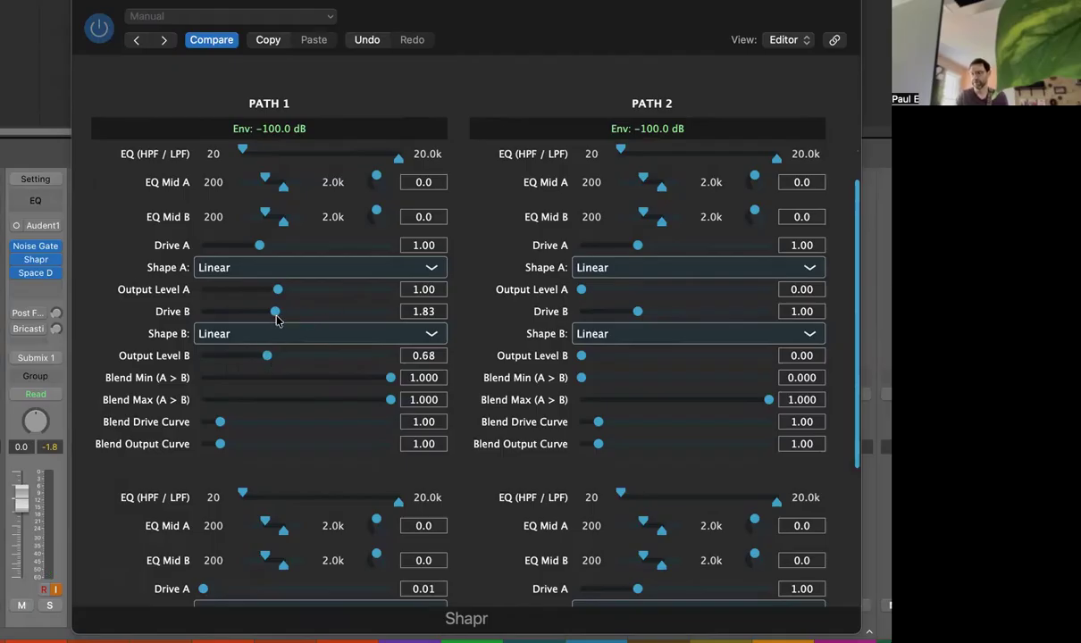
pyautogui.moveTo(278, 316); pyautogui.dragTo(249, 357)
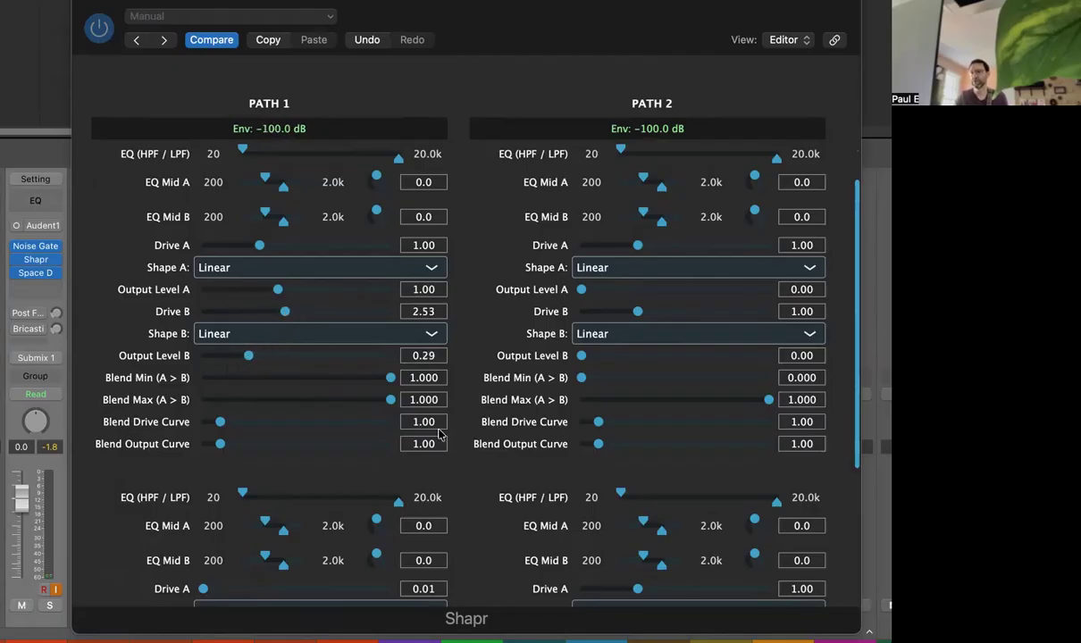
# Step: Reload the Stereo Overdrive Guitar preset
pyautogui.moveTo(857, 260); pyautogui.dragTo(838, 320)
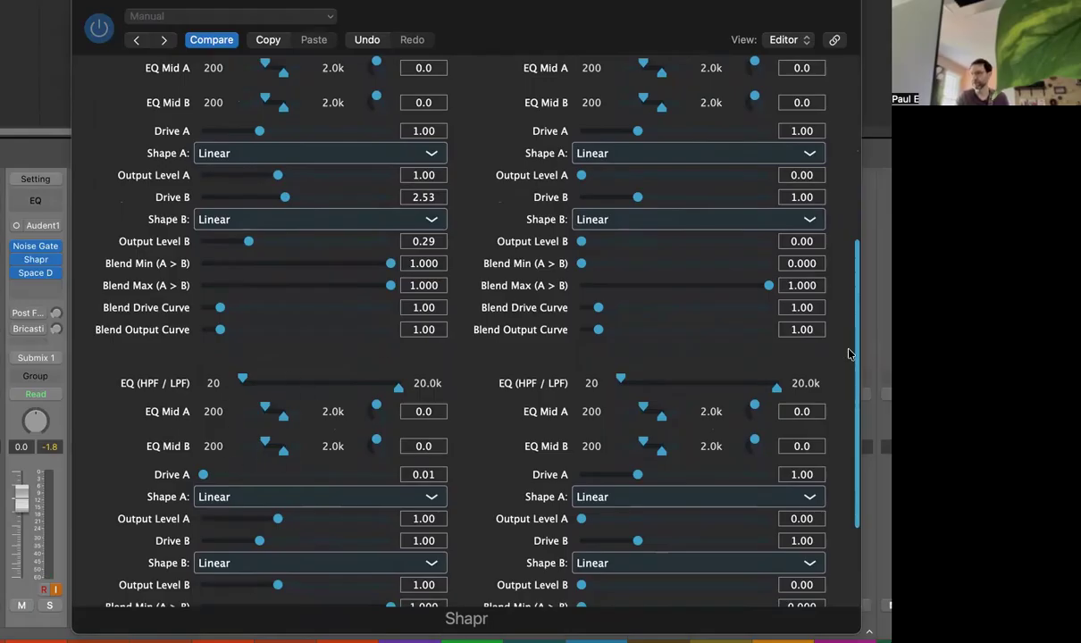
pyautogui.scroll(-3, 809, 313)
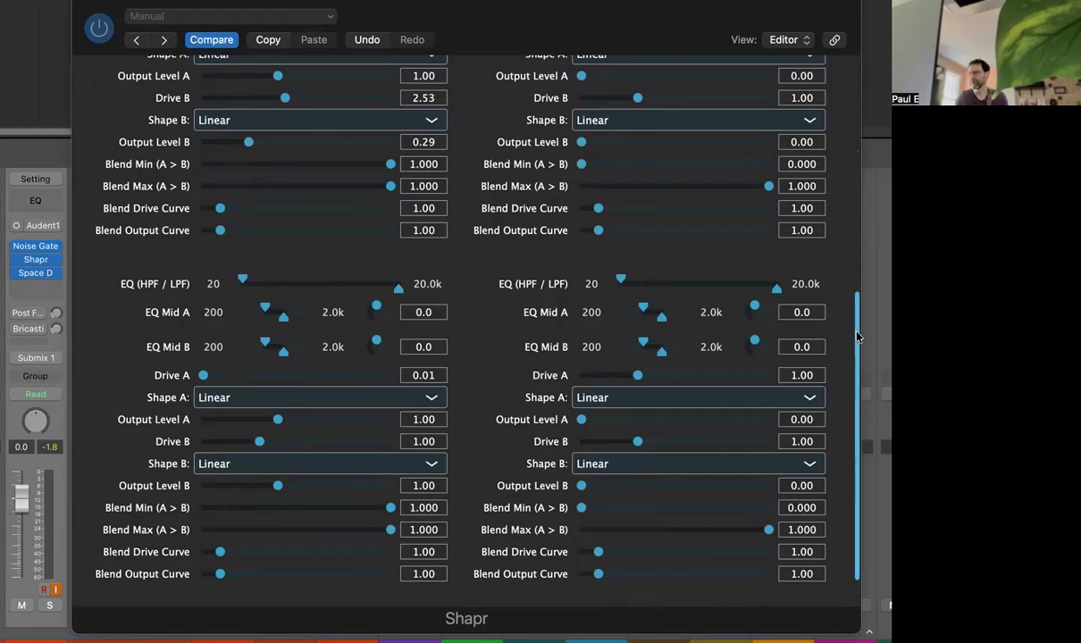
pyautogui.moveTo(858, 337); pyautogui.dragTo(851, 59)
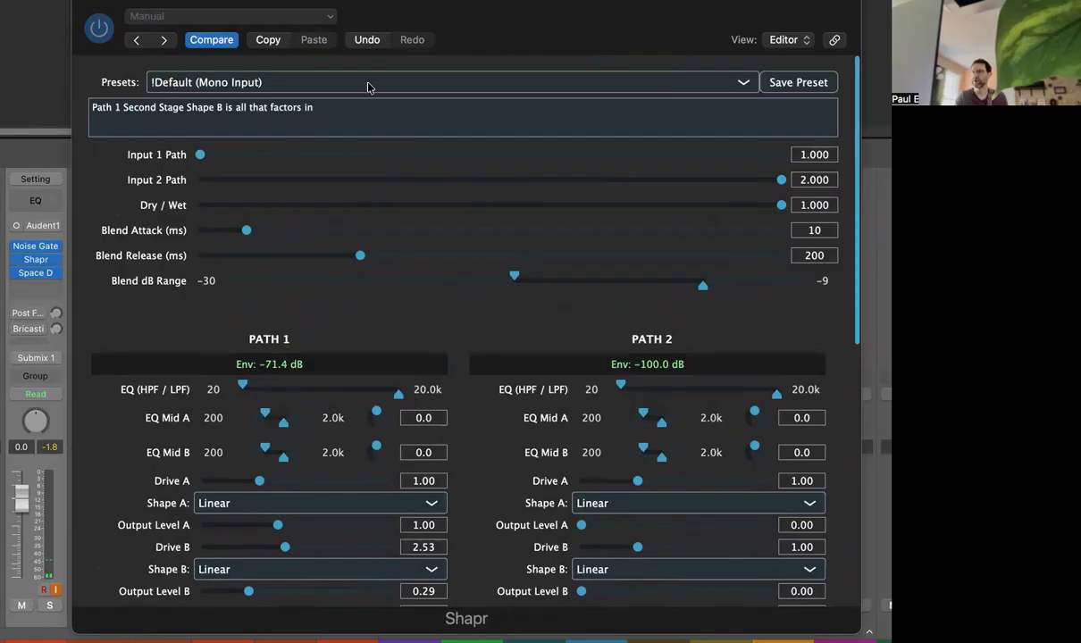
pyautogui.click(253, 79)
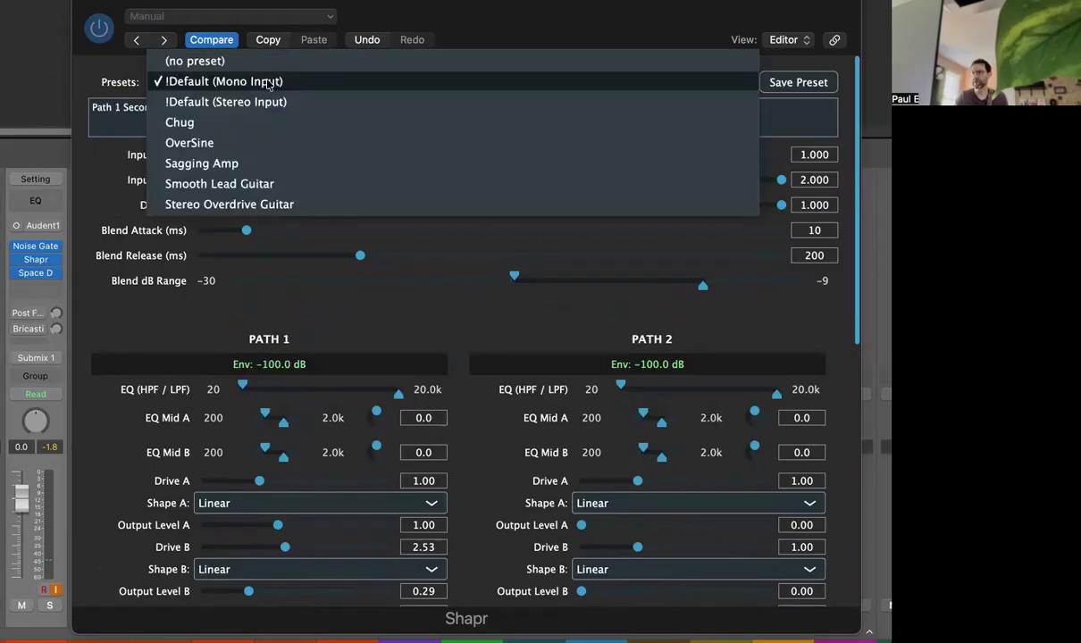
pyautogui.click(201, 206)
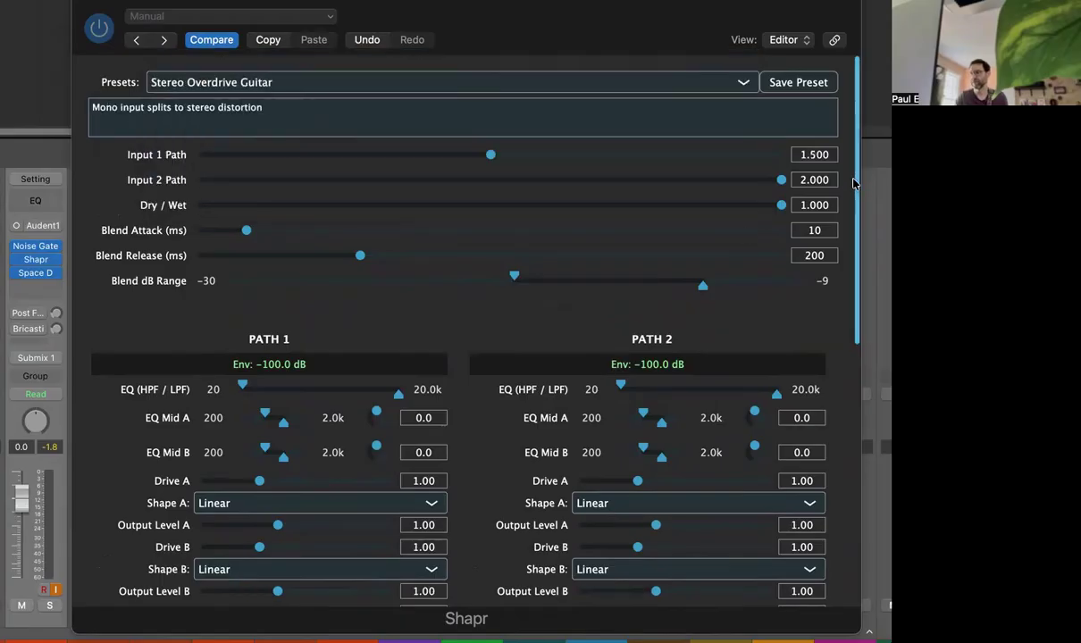
pyautogui.scroll(-1, 855, 184)
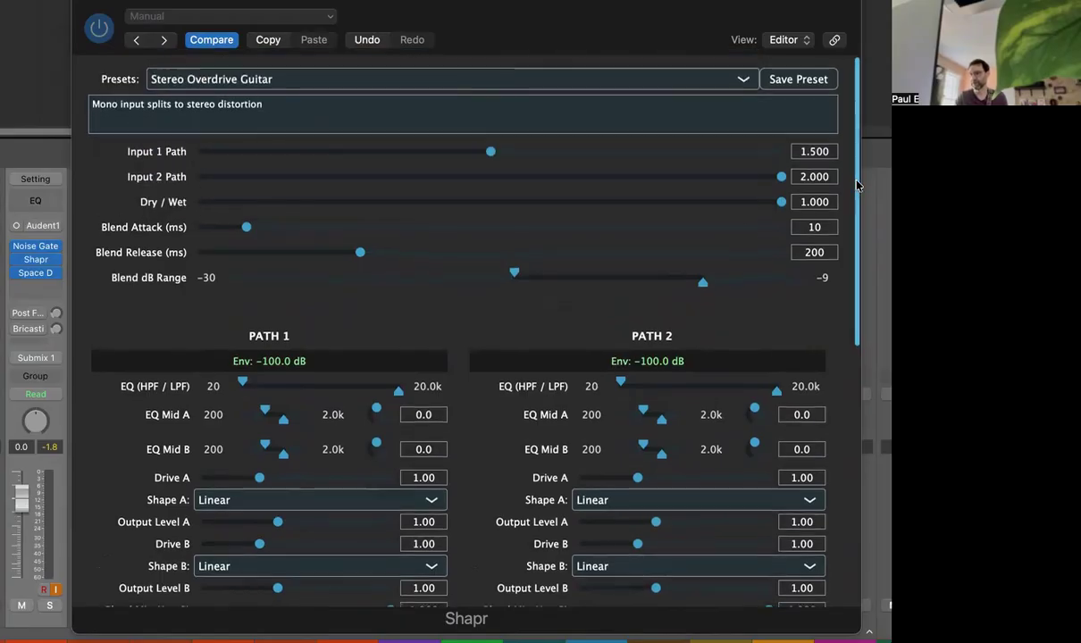
# Step: Examine the Stereo Overdrive Guitar preset's second-stage drive, shape and output settings for both paths
pyautogui.scroll(-5, 808, 215)
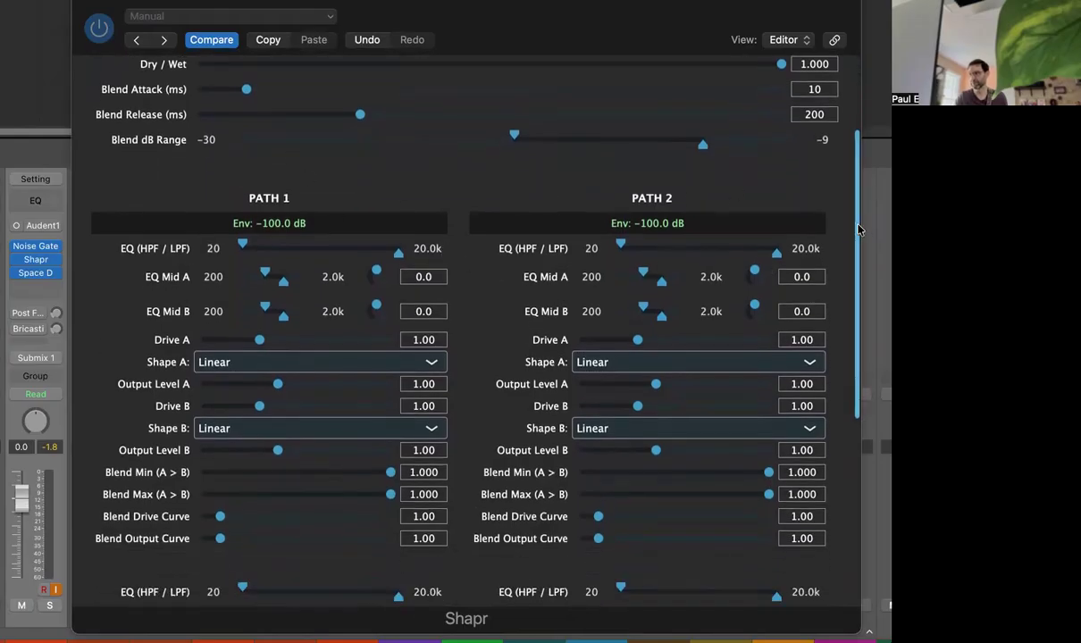
pyautogui.scroll(-6, 855, 237)
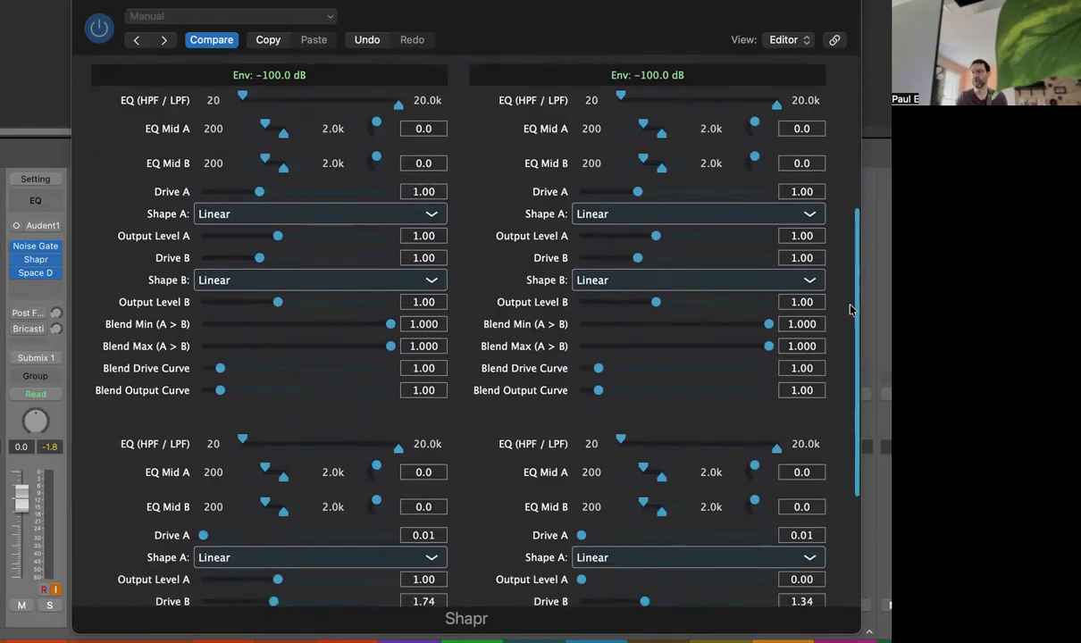
pyautogui.scroll(-7, 827, 319)
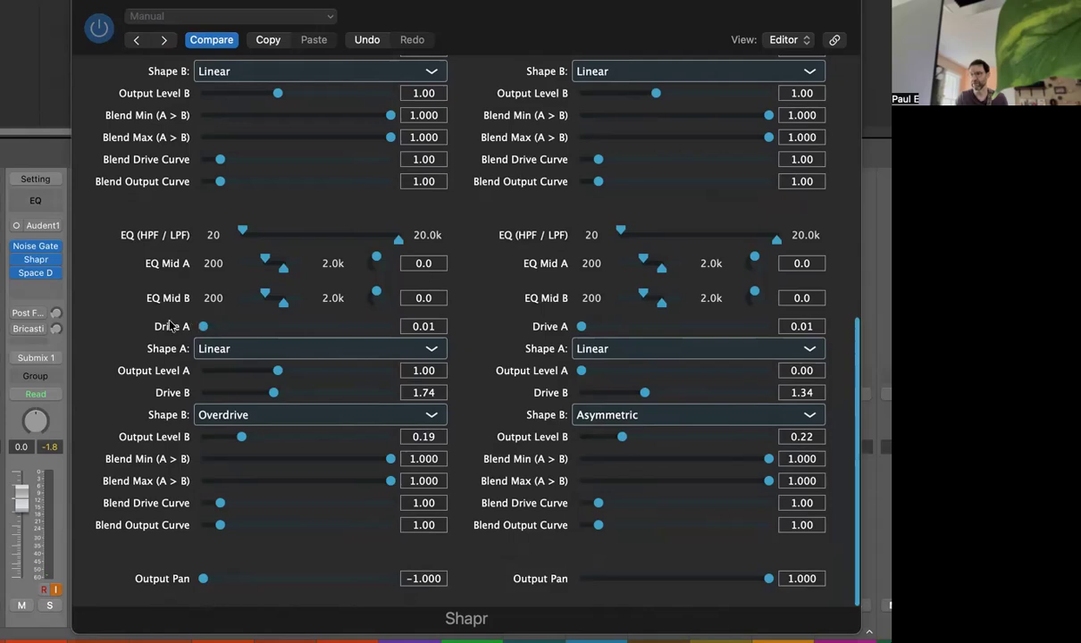
pyautogui.click(245, 355)
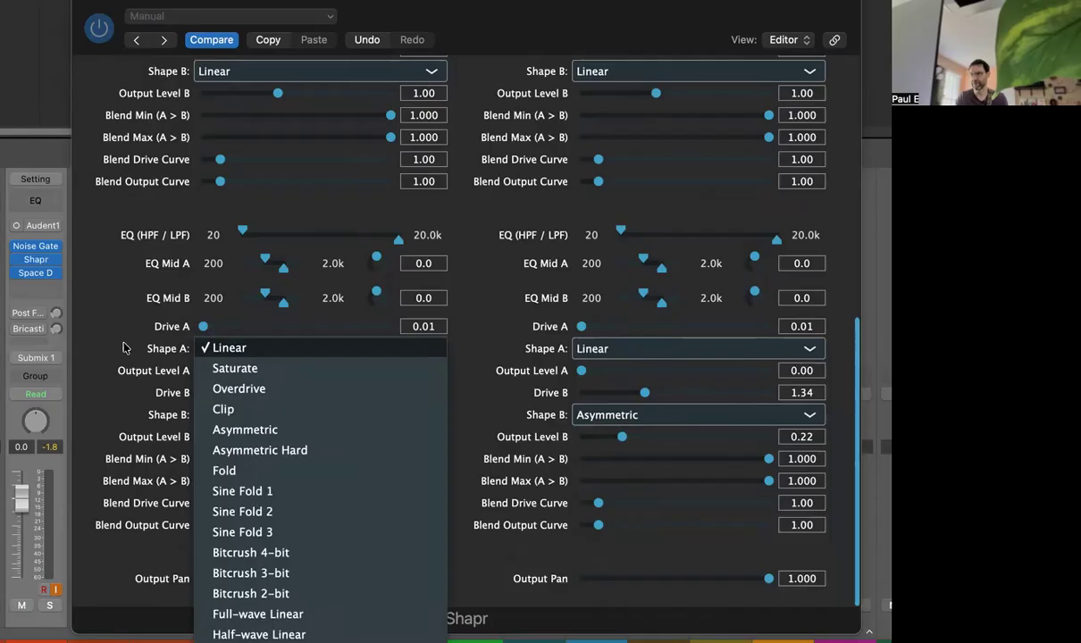
pyautogui.click(104, 331)
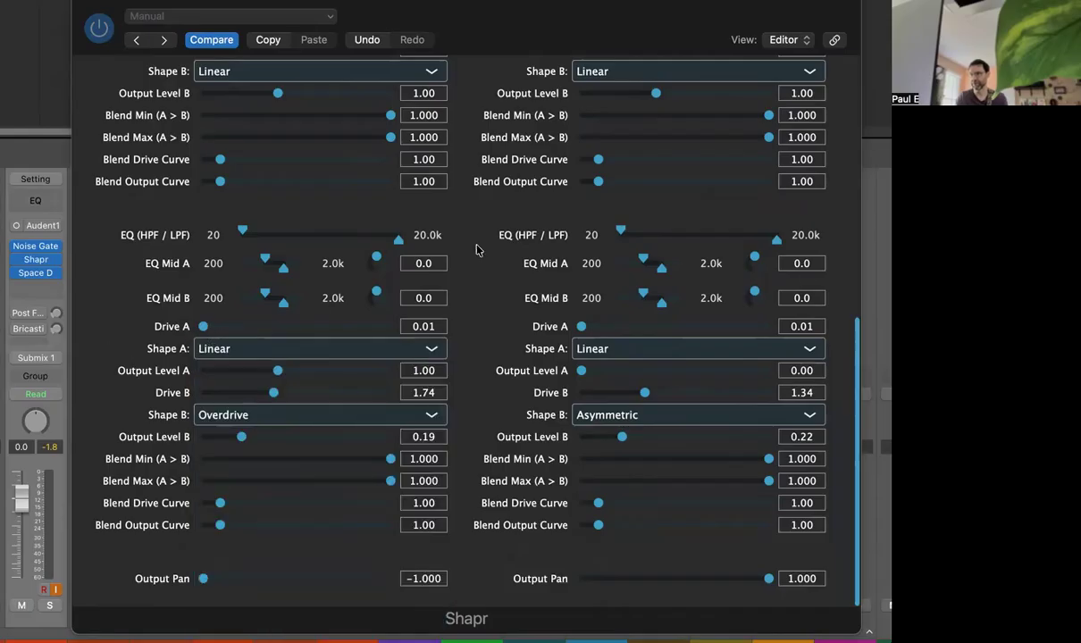
pyautogui.scroll(3, 831, 313)
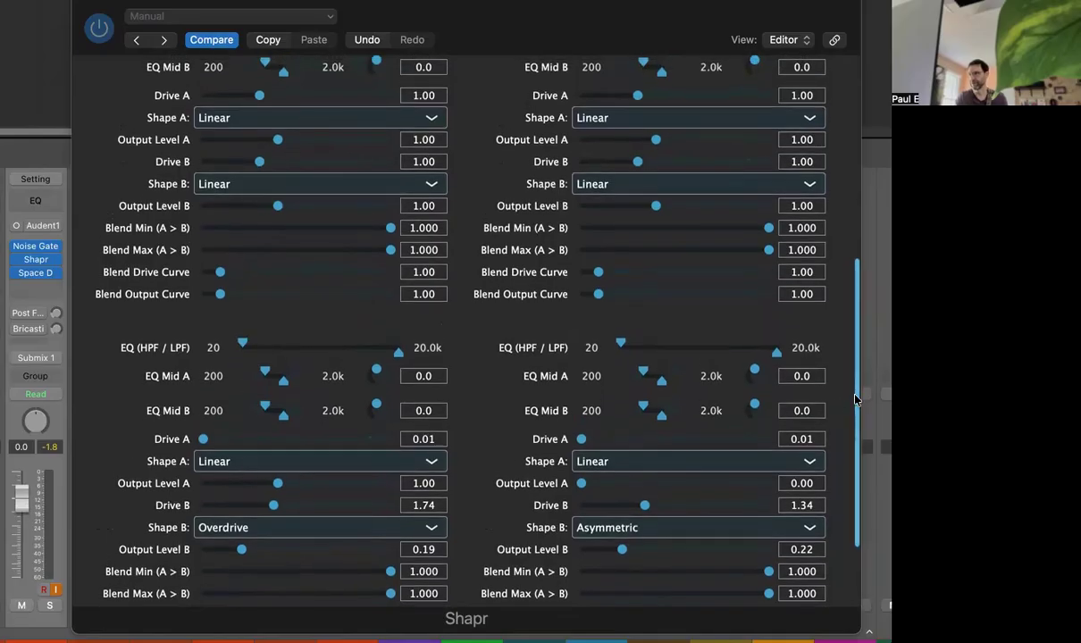
pyautogui.scroll(-3, 807, 385)
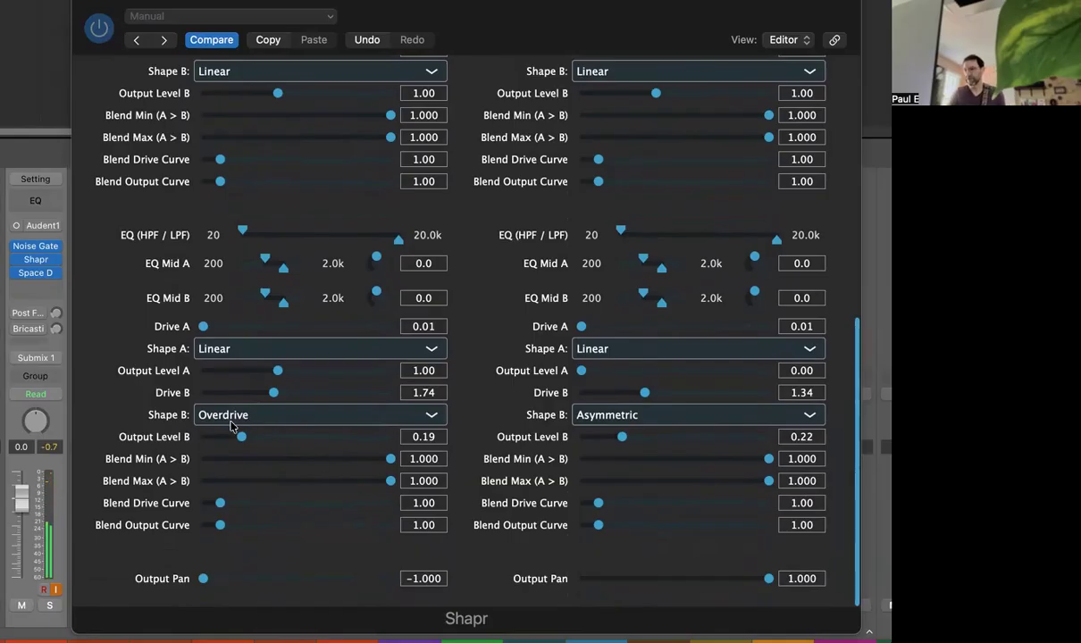
pyautogui.click(219, 415)
pyautogui.click(349, 414)
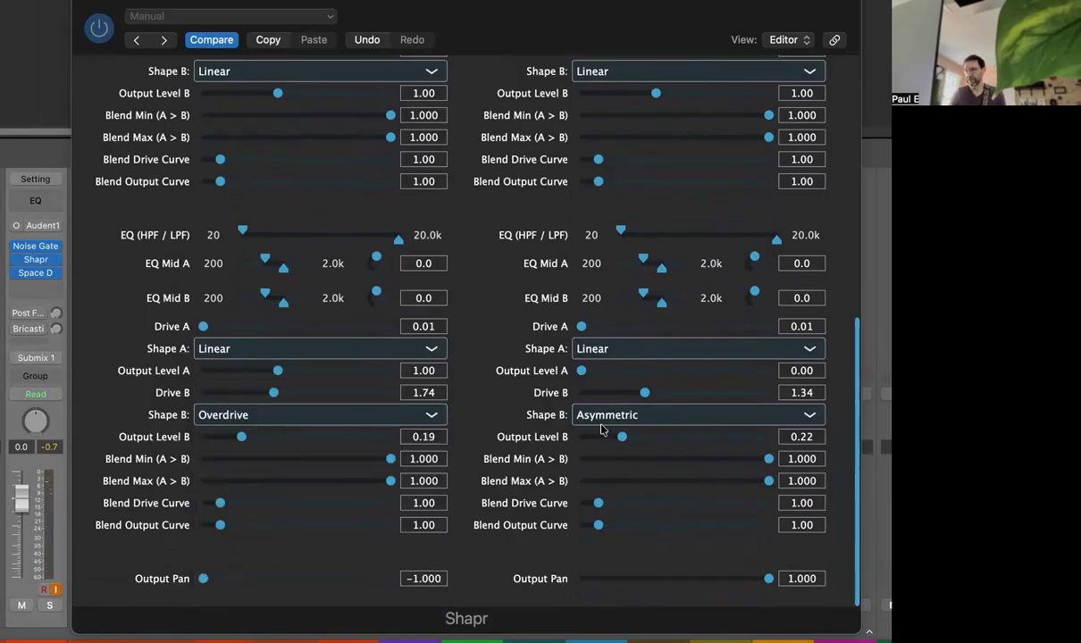
pyautogui.click(571, 415)
pyautogui.click(525, 415)
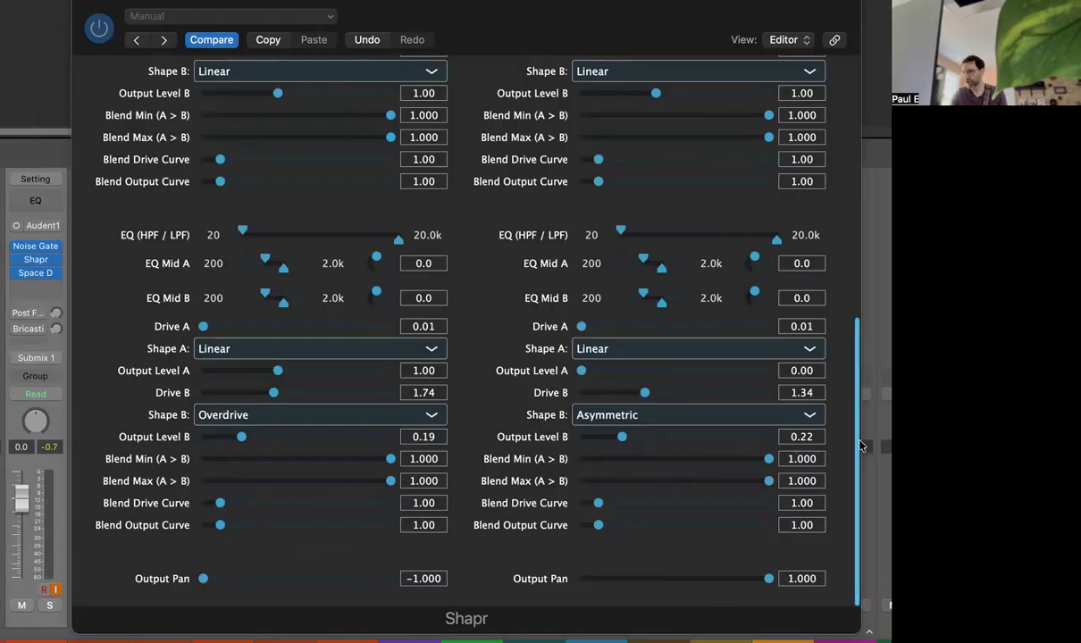
# Step: Load the Sagging Amp preset
pyautogui.scroll(15, 857, 444)
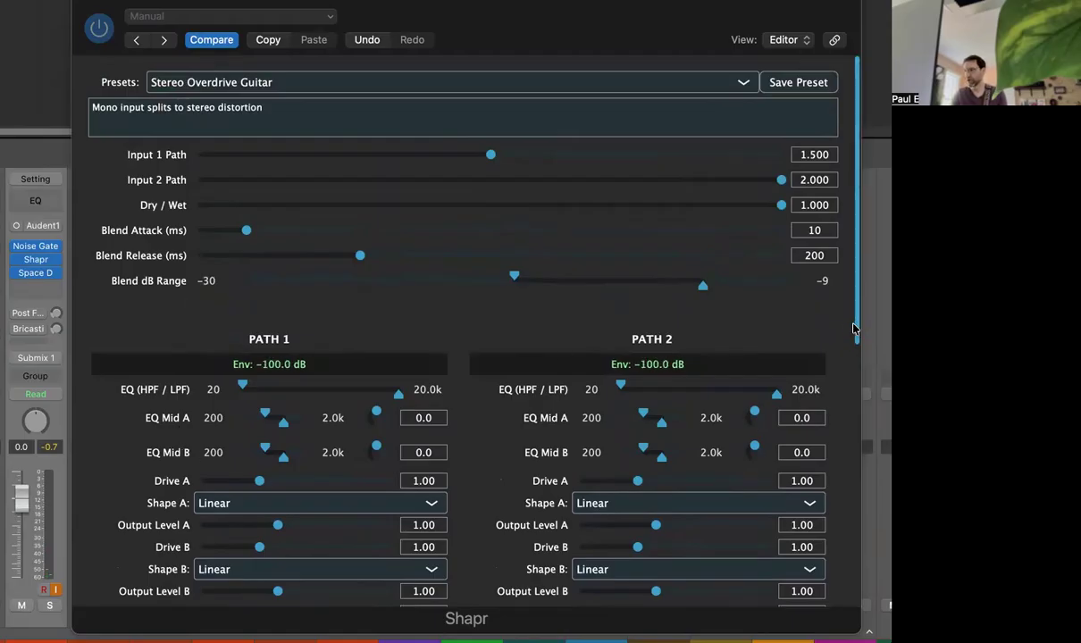
pyautogui.click(212, 83)
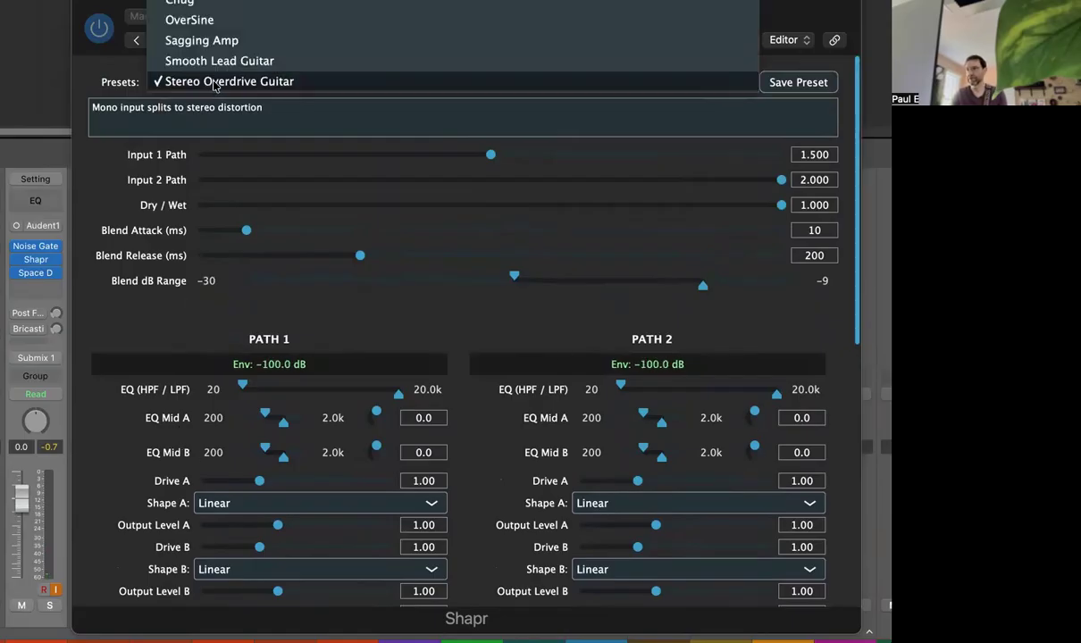
pyautogui.click(200, 42)
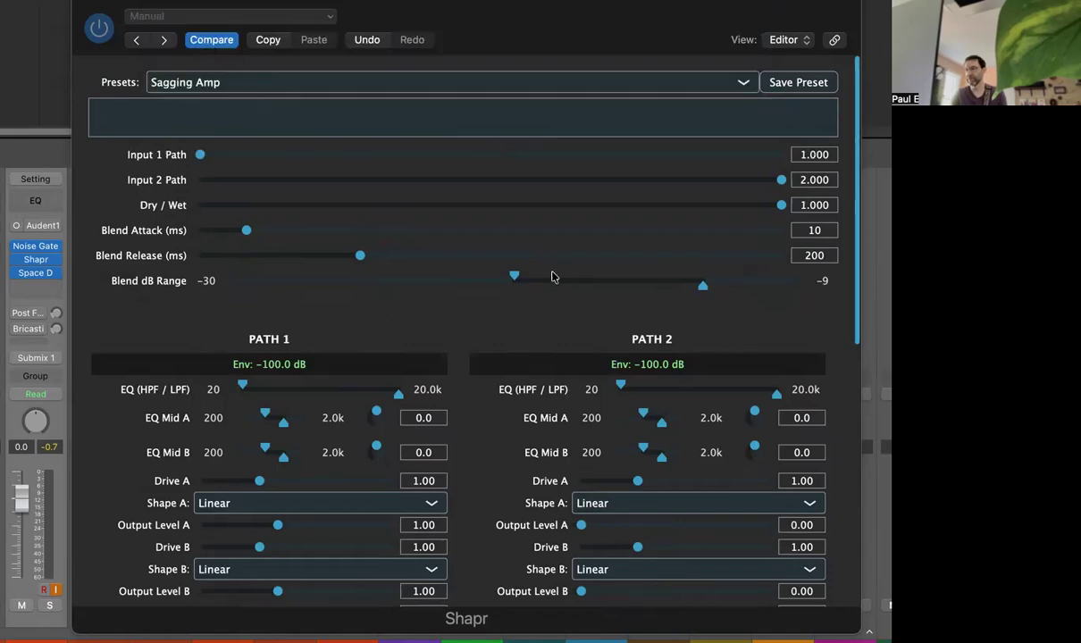
# Step: Nudge the Blend dB Range's lower threshold slightly lower
pyautogui.scroll(-1, 855, 283)
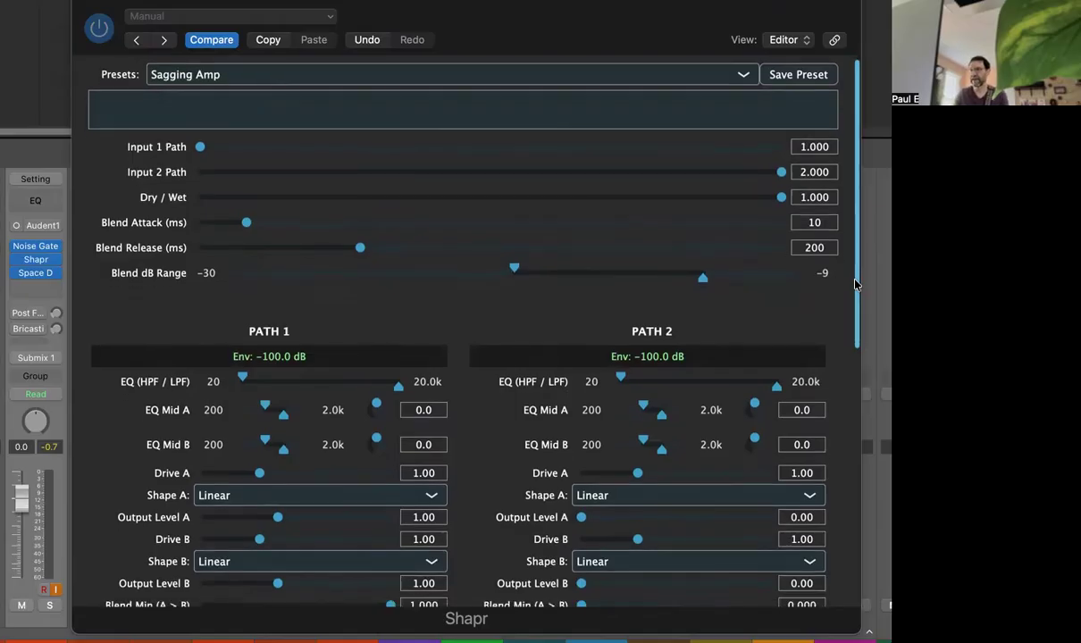
pyautogui.scroll(-1, 854, 284)
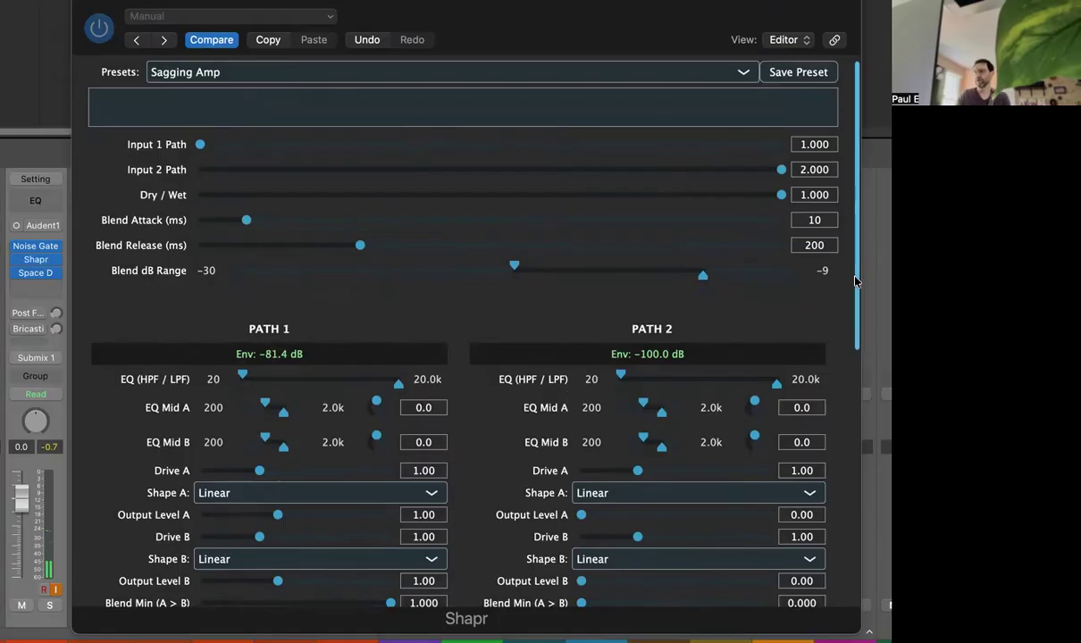
pyautogui.scroll(-1, 854, 281)
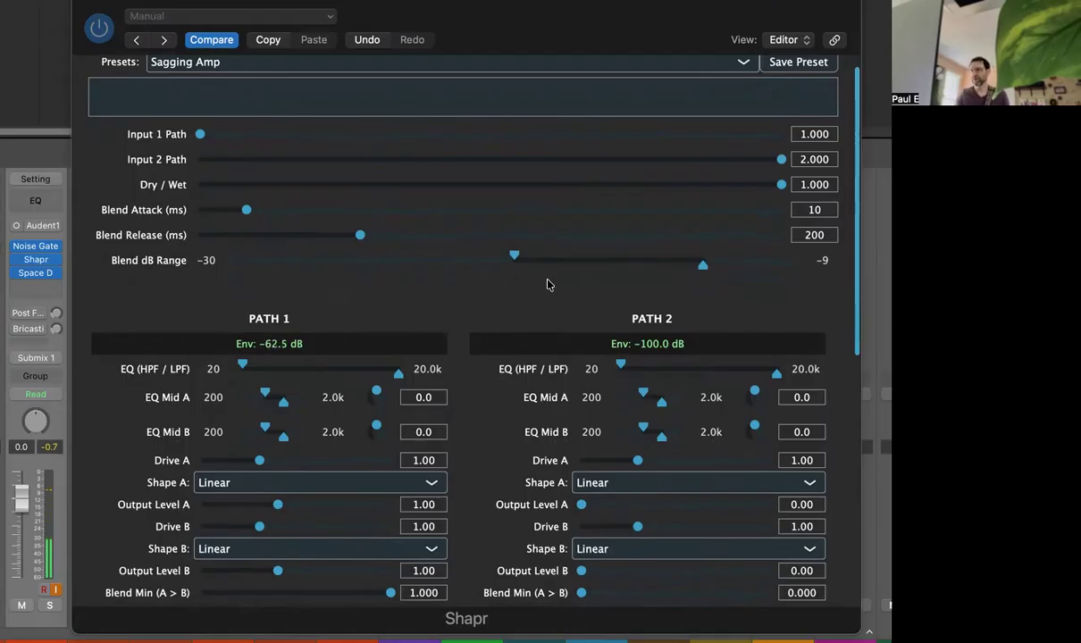
pyautogui.moveTo(514, 258); pyautogui.dragTo(511, 260)
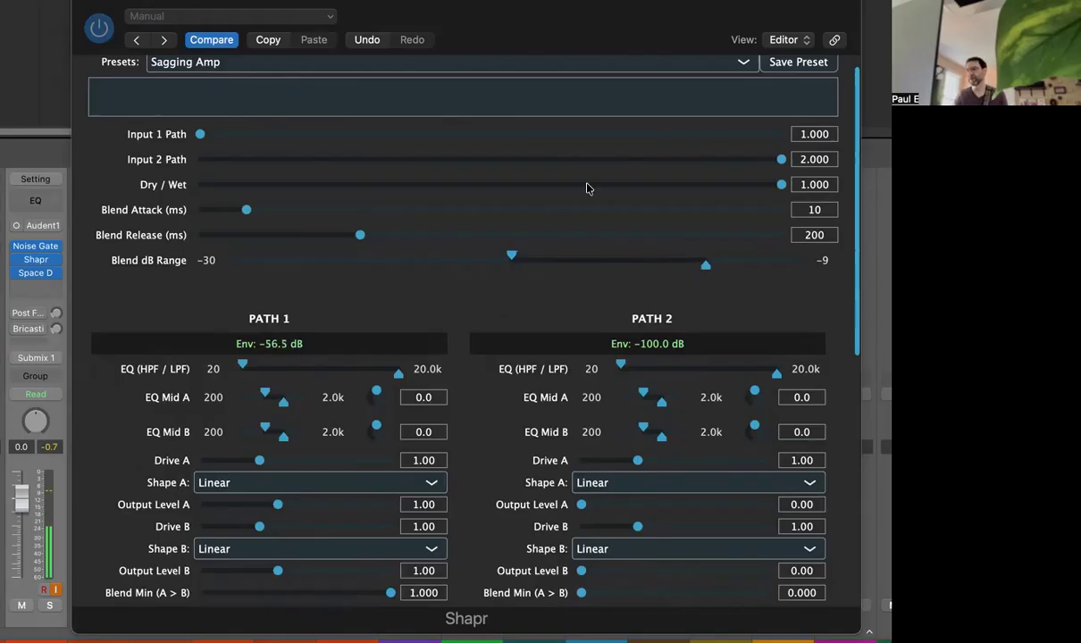
# Step: Review the Sagging Amp preset's second-stage settings for both paths
pyautogui.scroll(-5, 800, 295)
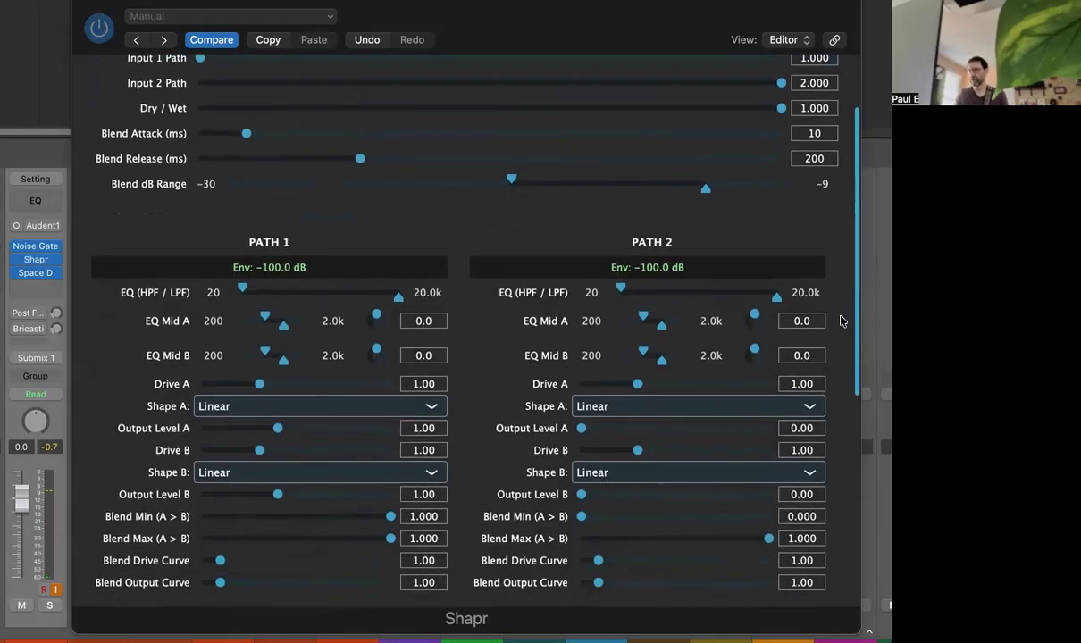
pyautogui.scroll(-3, 835, 405)
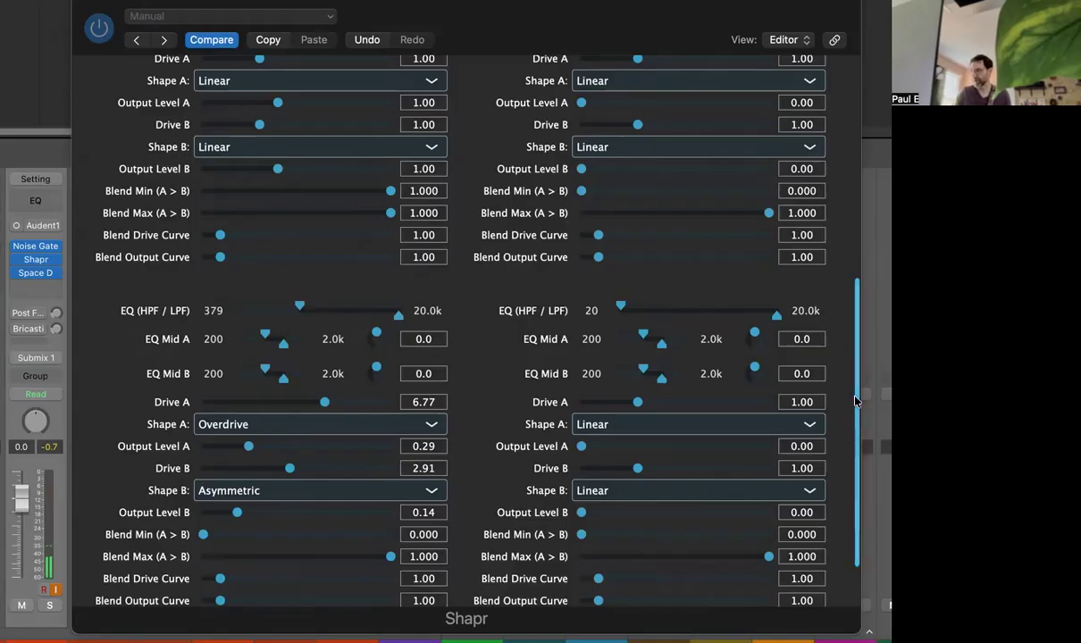
pyautogui.moveTo(857, 400); pyautogui.dragTo(845, 134)
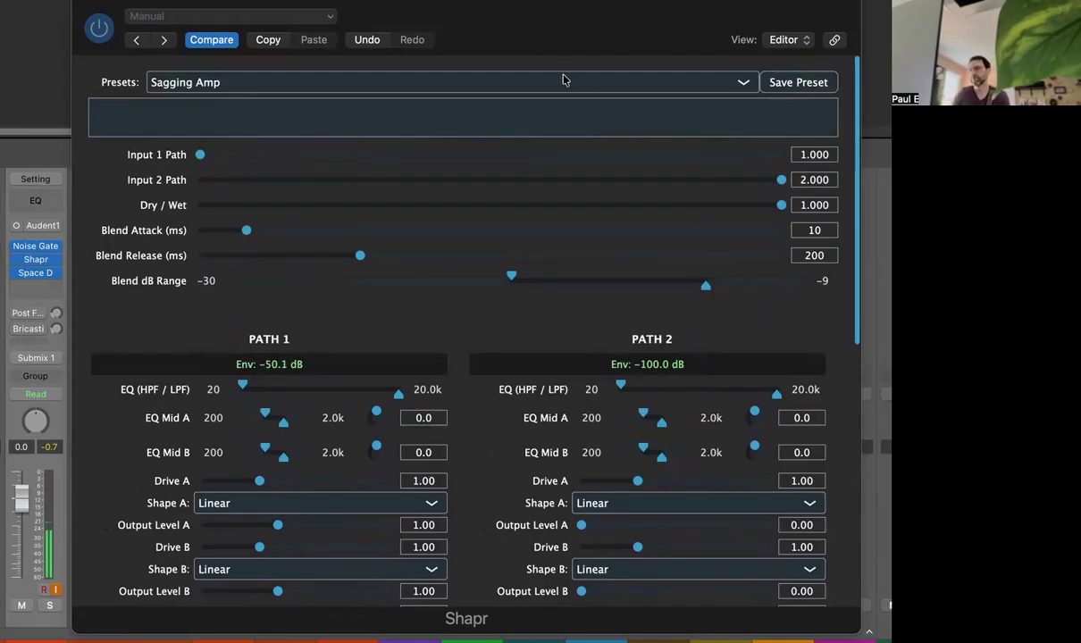
# Step: Load the OverSine preset and review its second-stage drive and shape settings
pyautogui.click(489, 83)
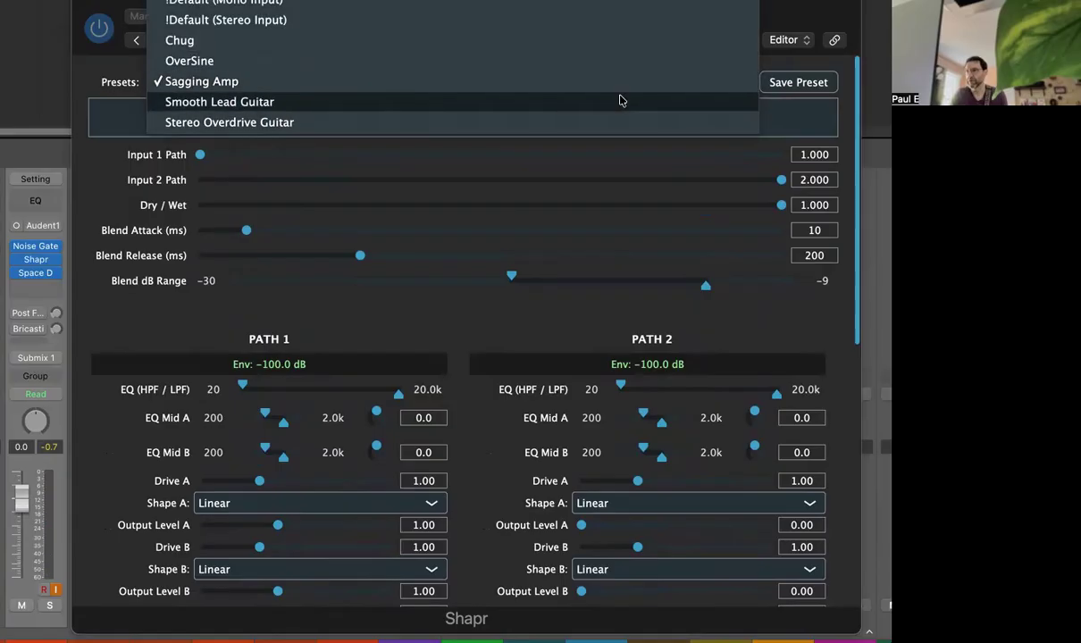
pyautogui.click(219, 61)
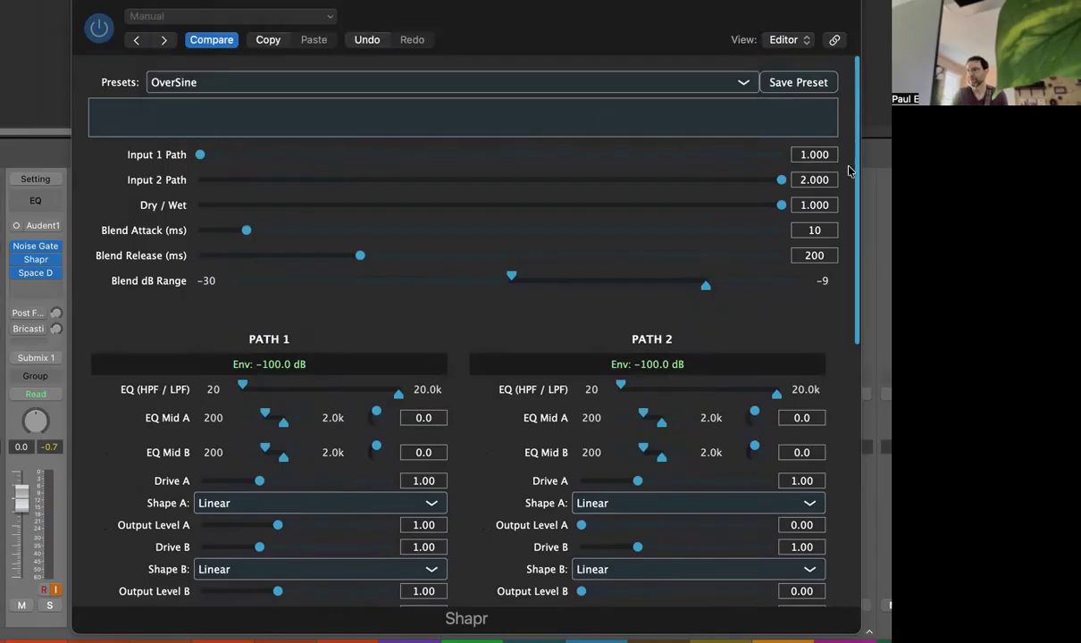
pyautogui.scroll(-5, 847, 179)
pyautogui.scroll(-7, 841, 282)
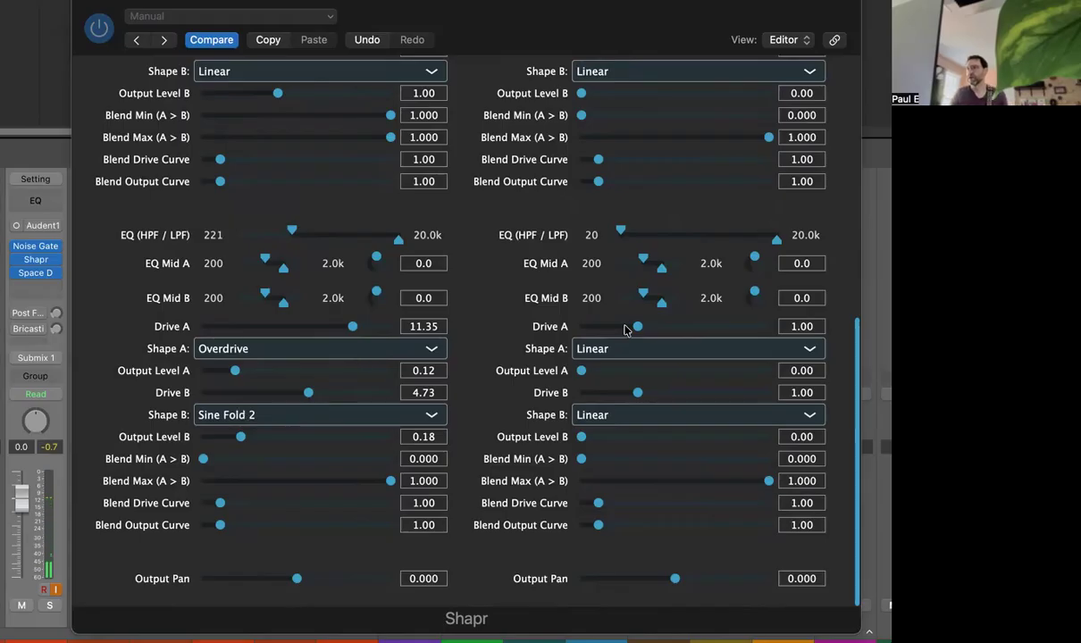
# Step: Audition the Chug preset, then switch to the Smooth Lead Guitar preset
pyautogui.scroll(15, 809, 390)
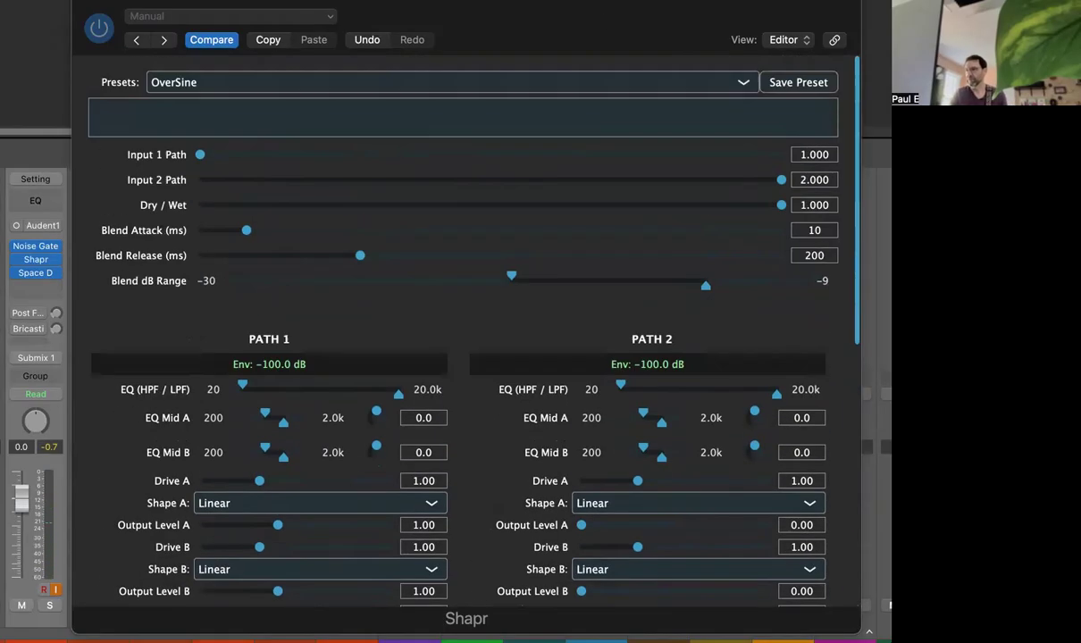
pyautogui.click(252, 88)
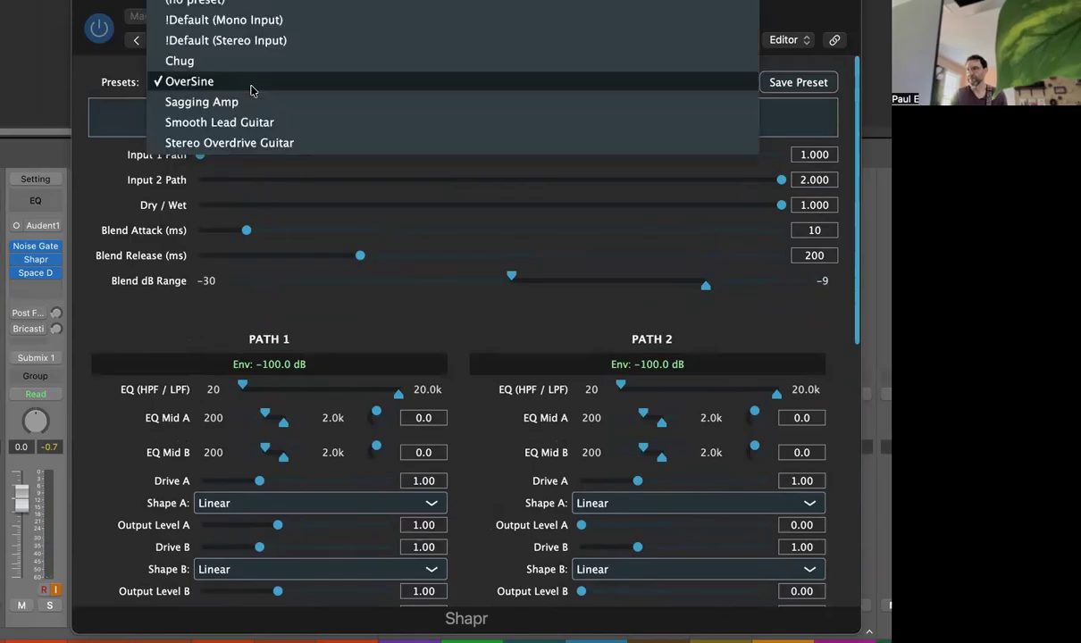
pyautogui.click(207, 66)
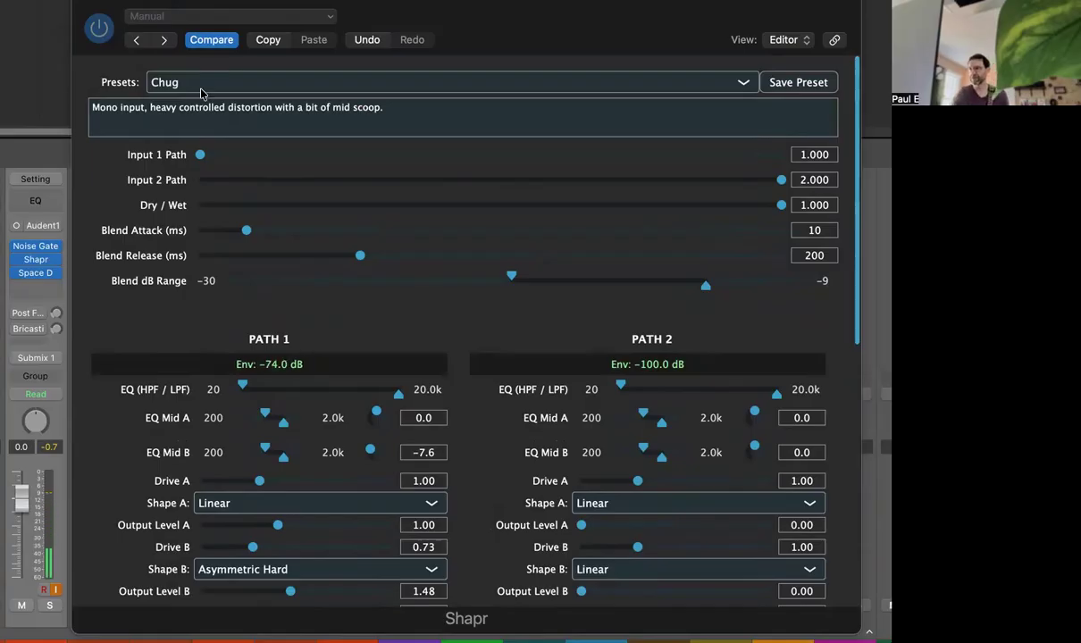
pyautogui.click(191, 86)
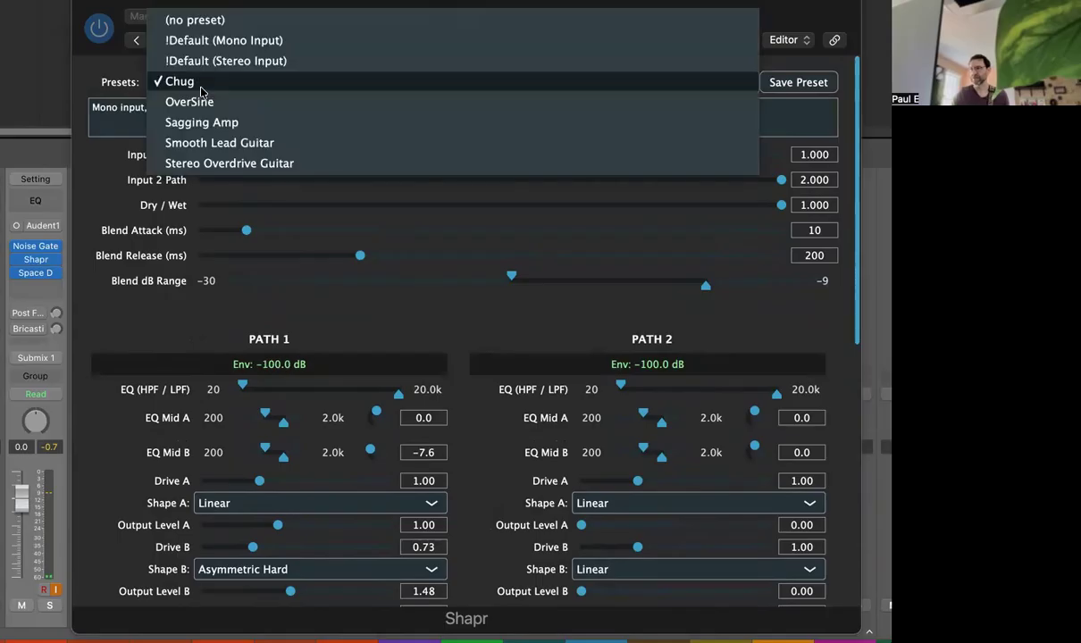
pyautogui.click(203, 146)
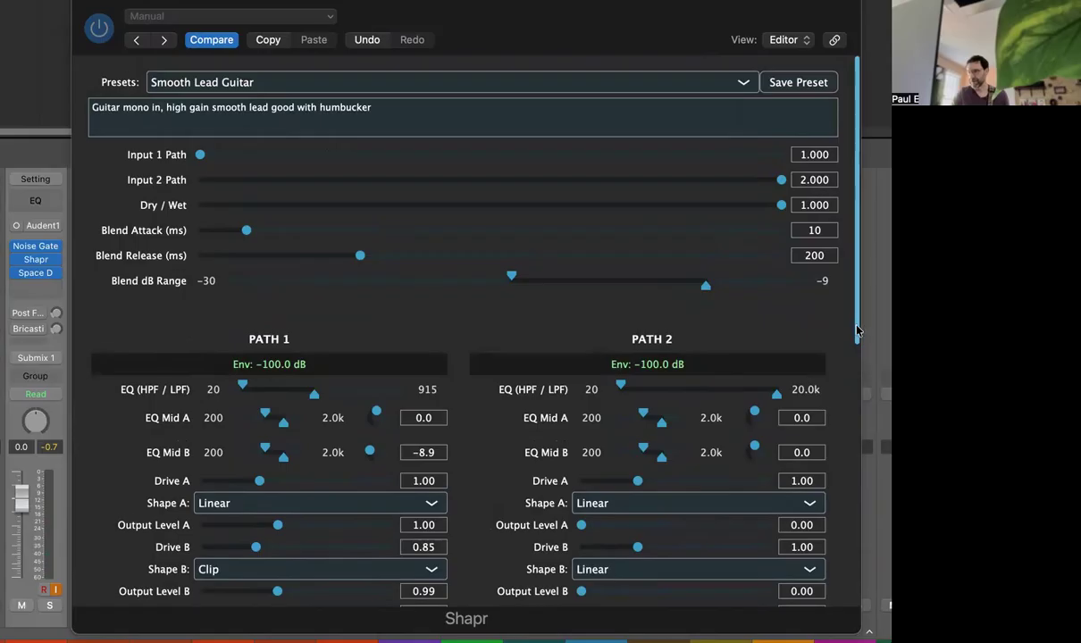
# Step: Set Path 1's second-stage Shape B to Soft Limit
pyautogui.scroll(-2, 814, 312)
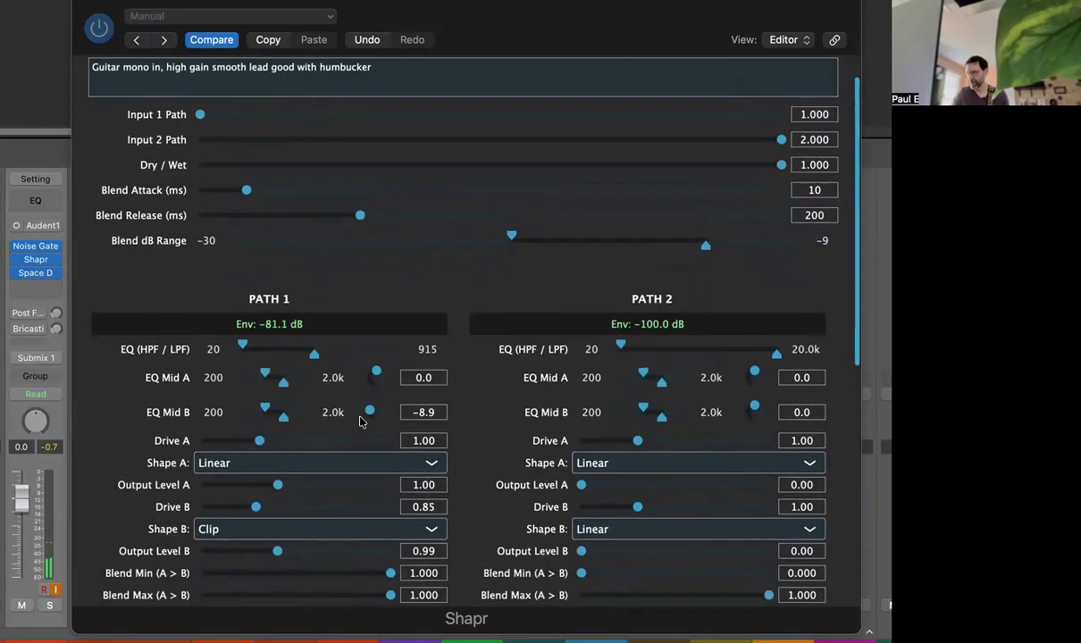
pyautogui.moveTo(854, 356); pyautogui.dragTo(798, 559)
pyautogui.scroll(-4, 798, 559)
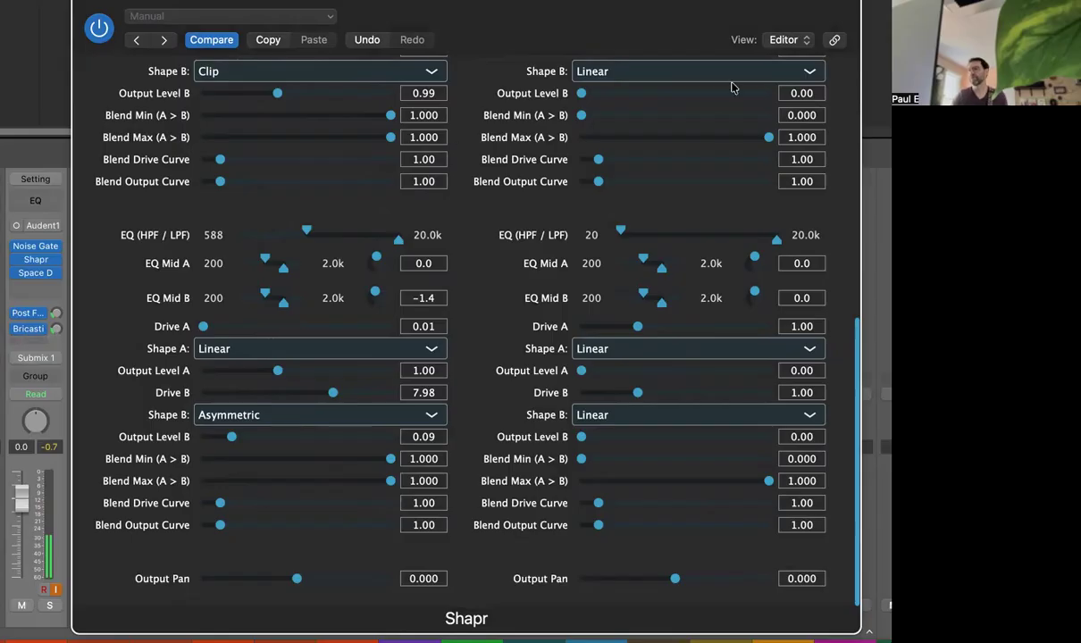
pyautogui.click(247, 416)
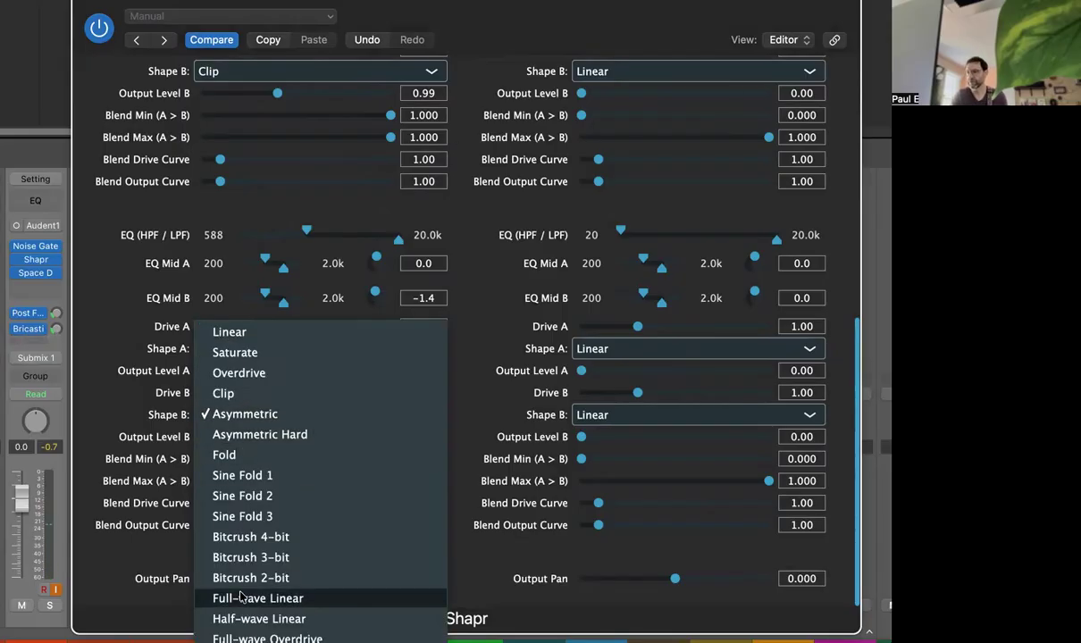
pyautogui.moveTo(239, 641)
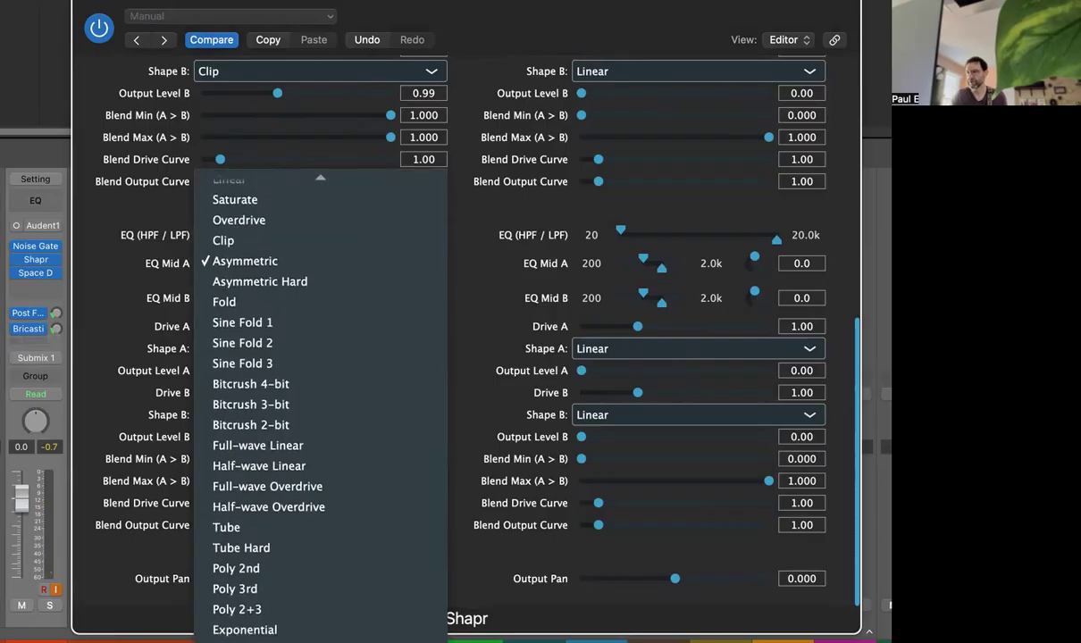
pyautogui.click(240, 630)
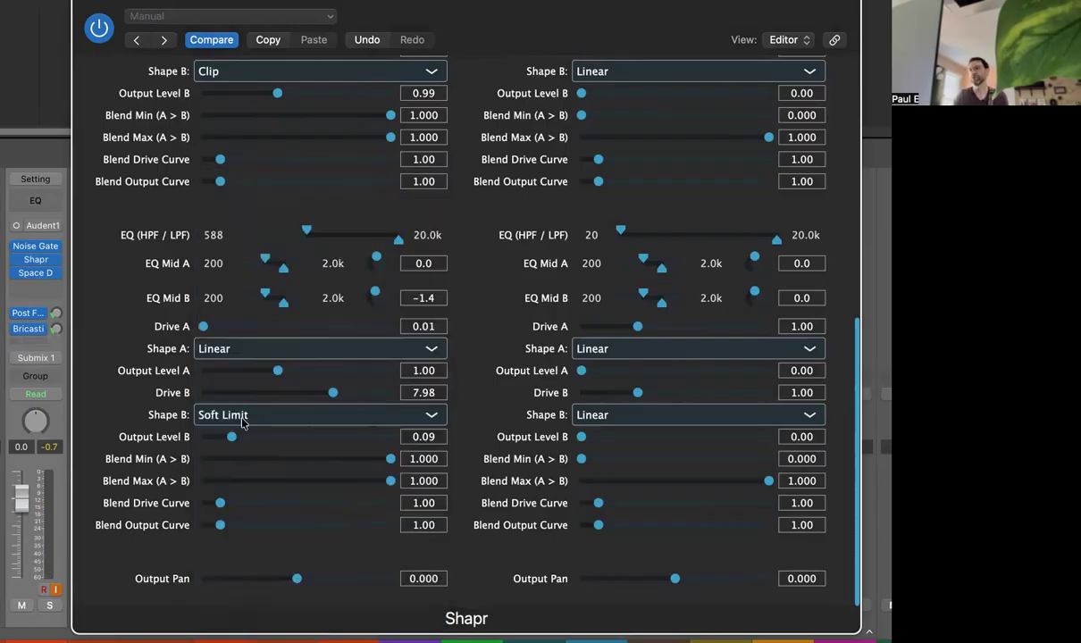